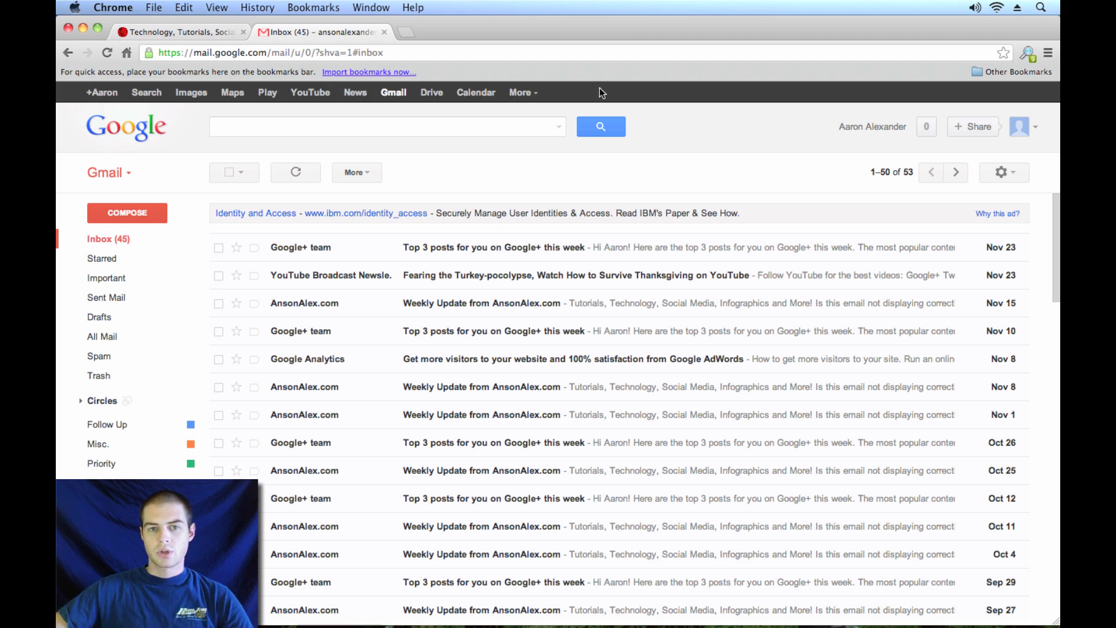
Open Google Drive from the Gmail inbox and highlight the drive.google.com part of its web address.
left_click(432, 97)
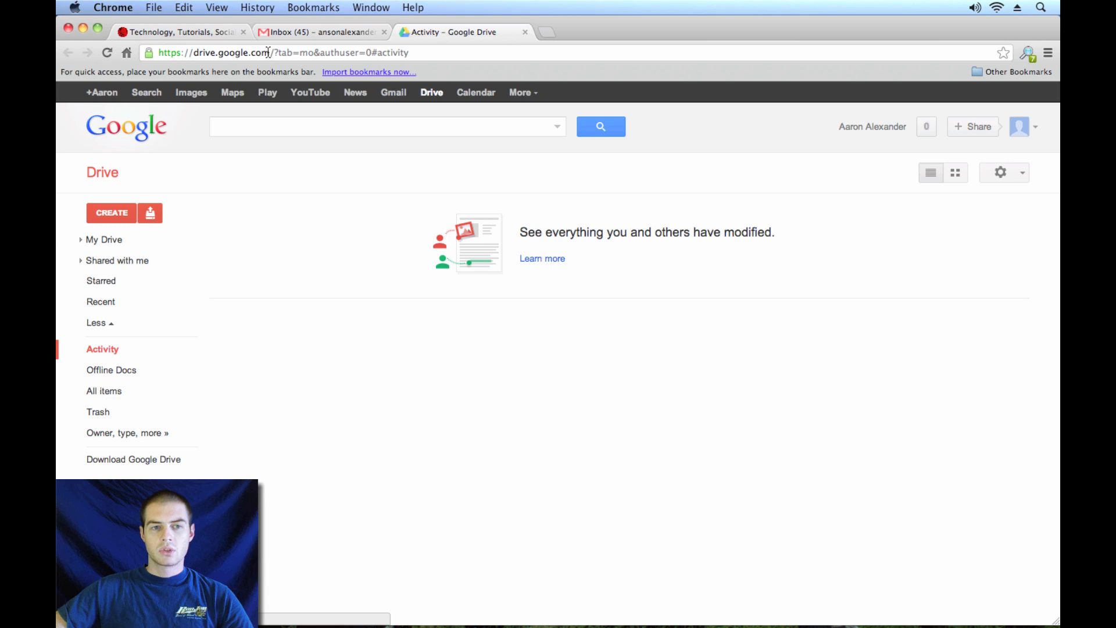
double_click(198, 53)
left_click_drag(190, 59, 160, 59)
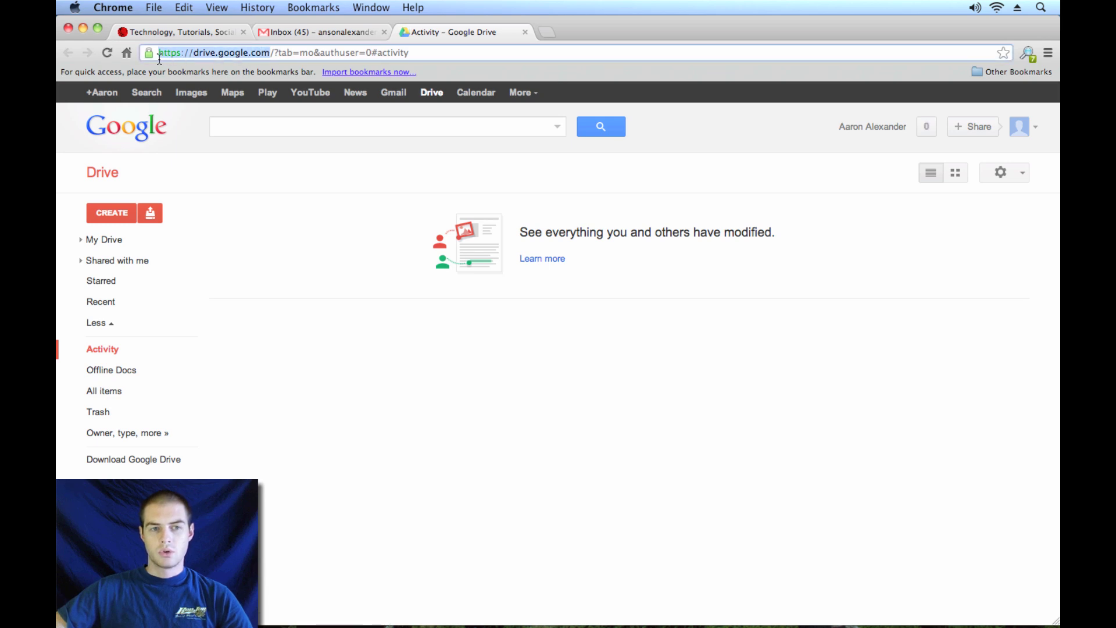
key("Return")
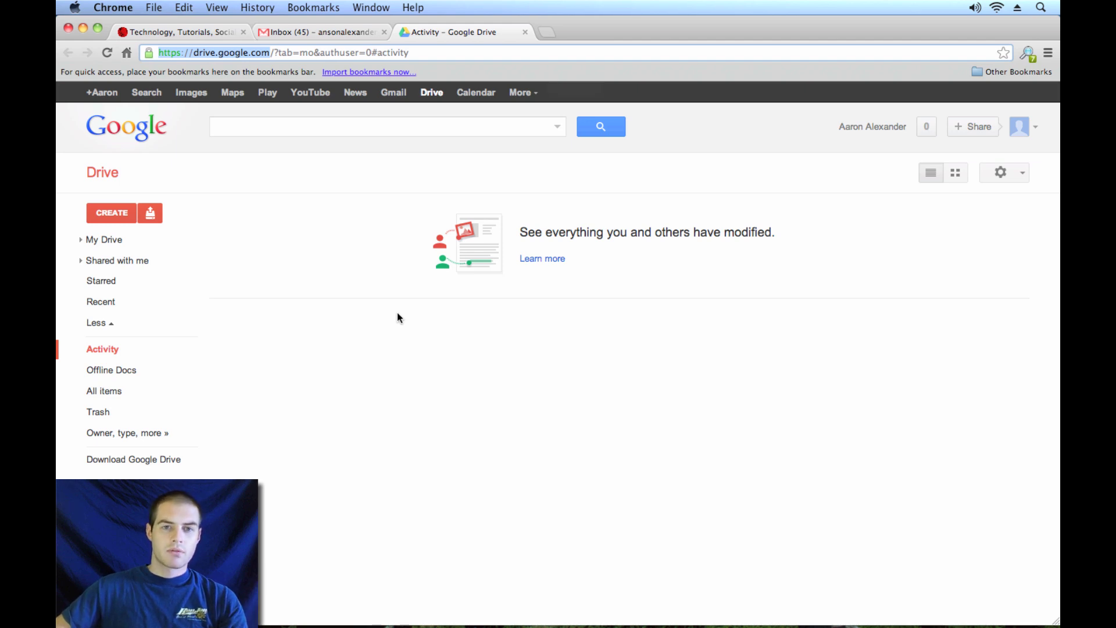
Look through the Drive navigation entries, view My Drive and Activity, and show the list of file types that can be created.
left_click(110, 325)
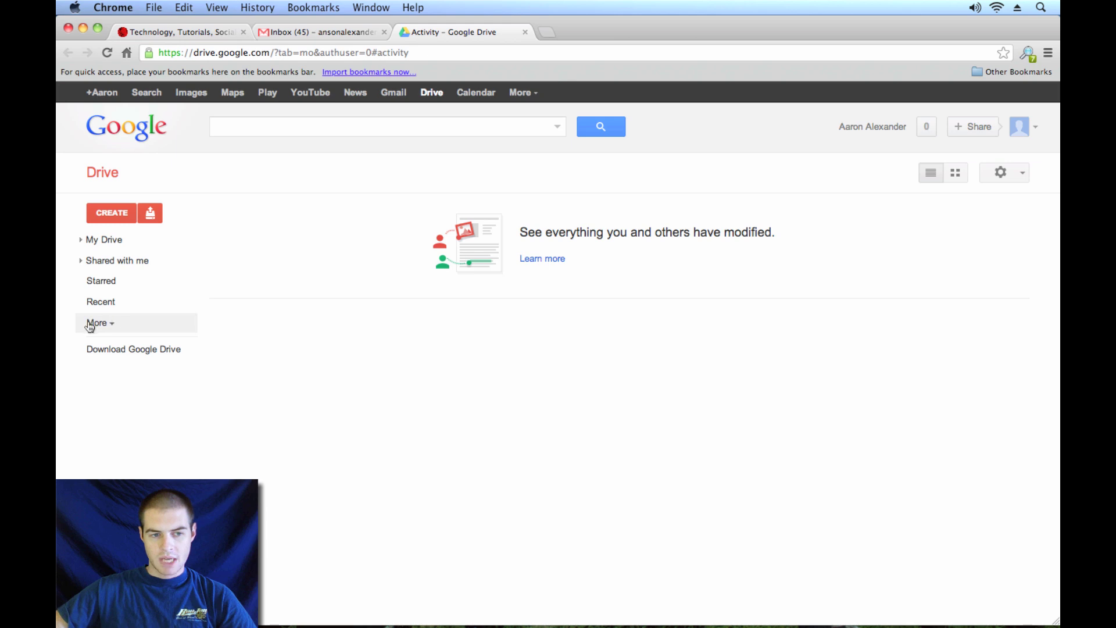
left_click(112, 325)
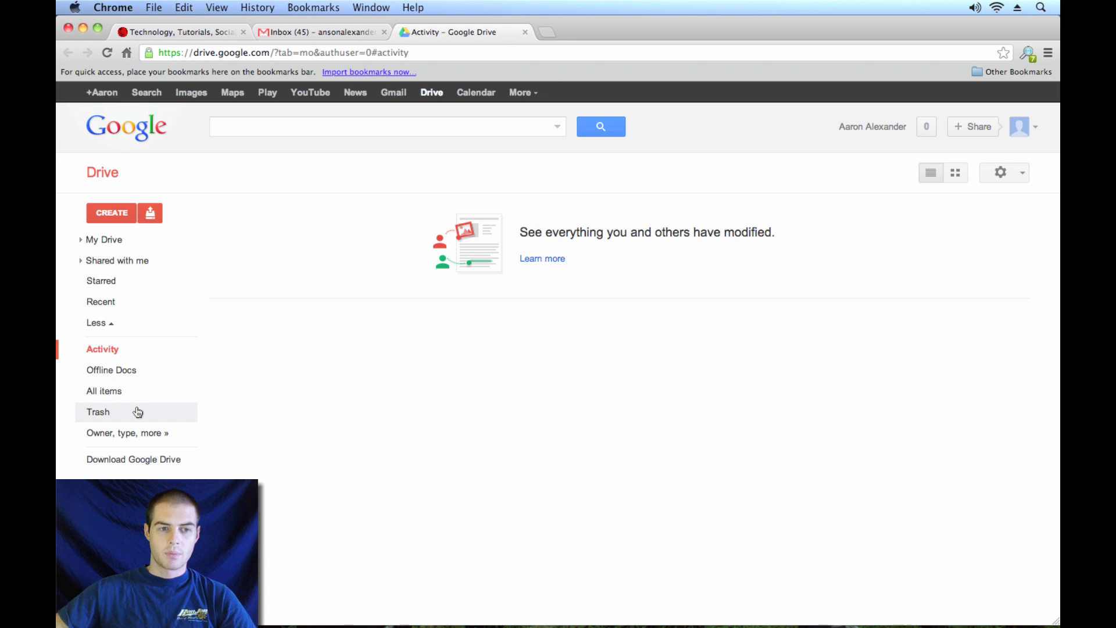
left_click(118, 244)
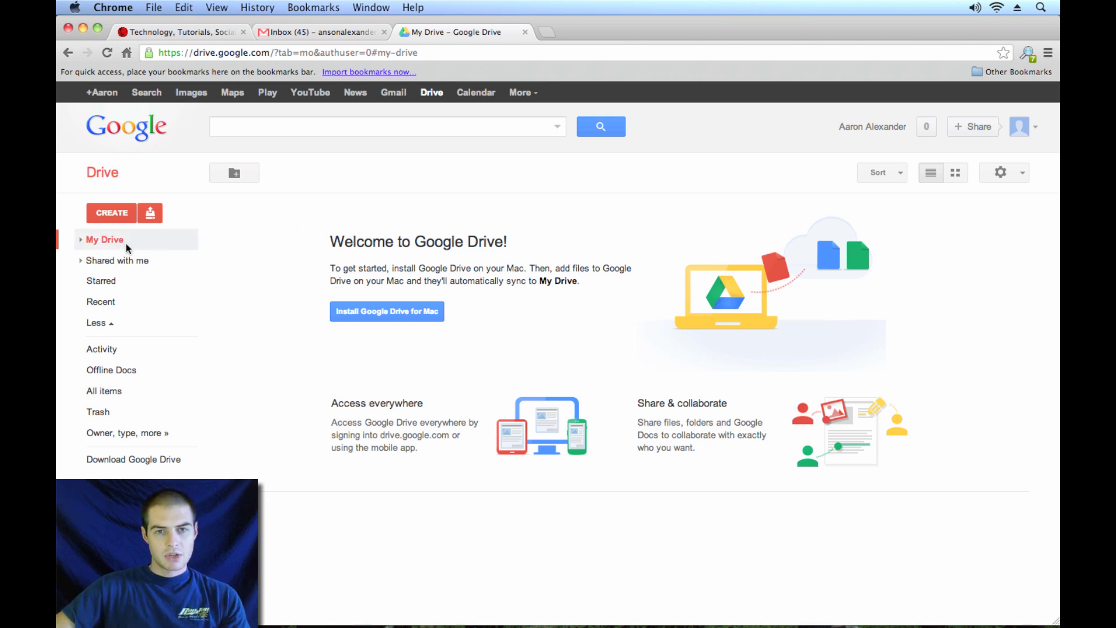
left_click(139, 359)
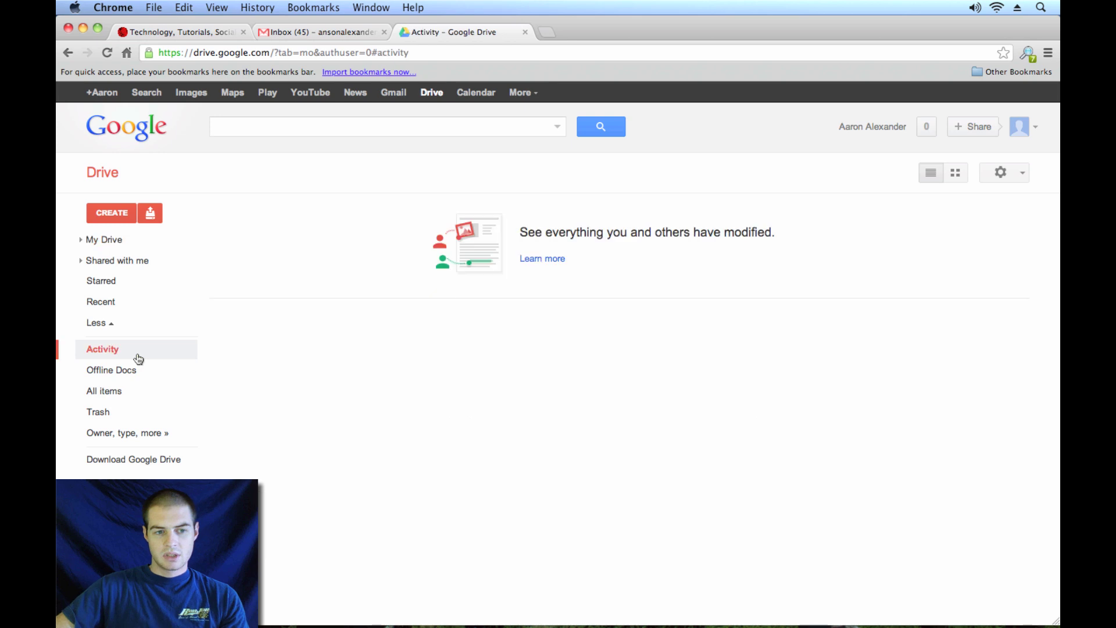
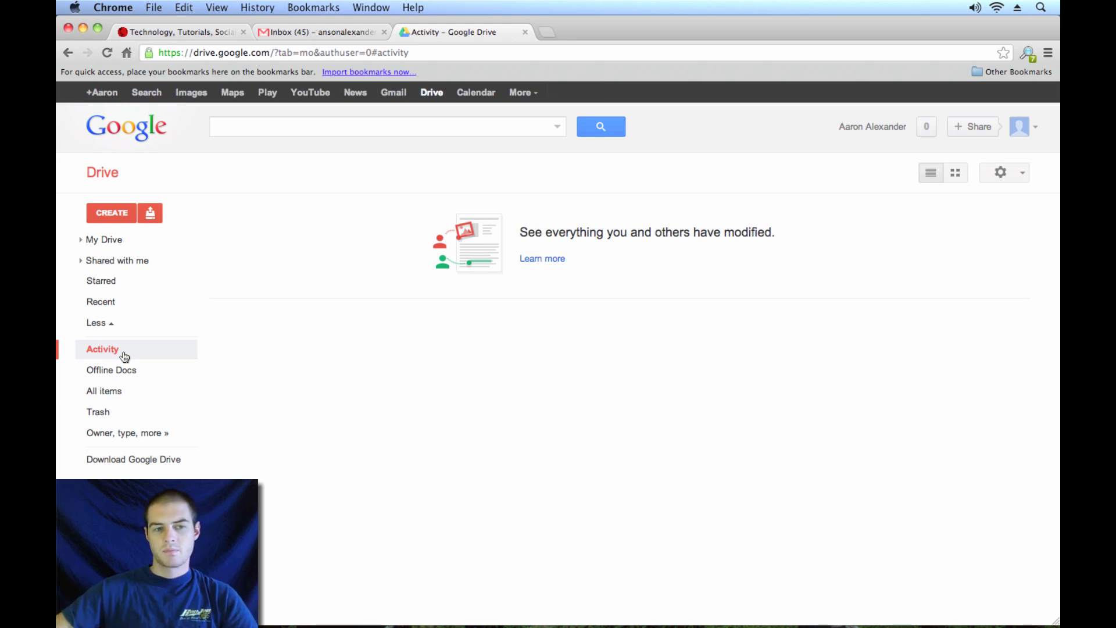
left_click(118, 213)
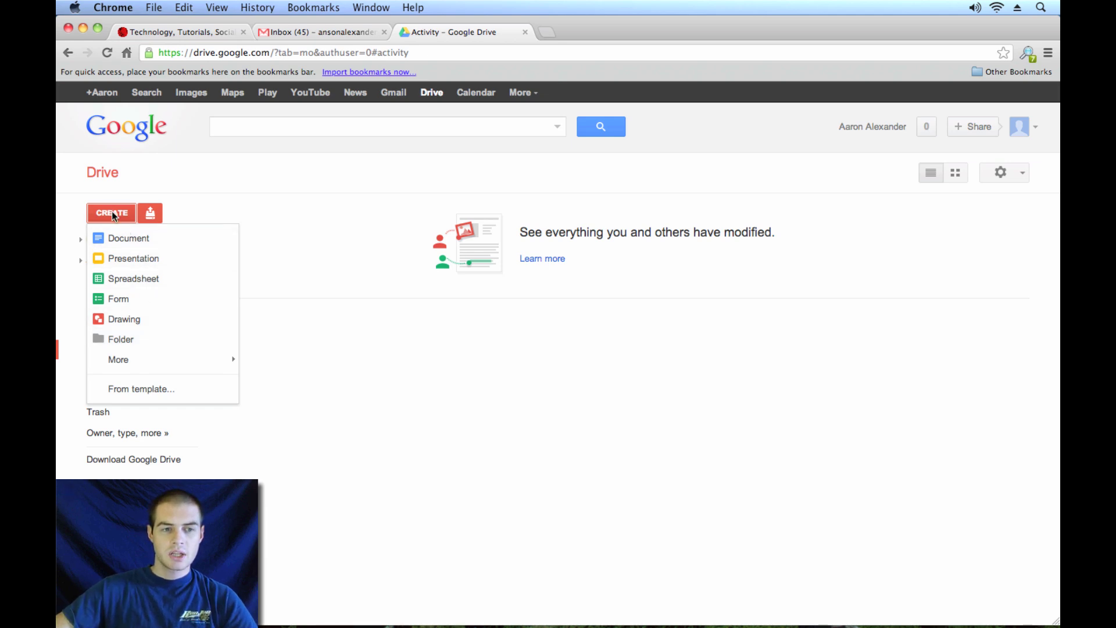
Upload the file Call of Duty.doc from the Desktop folder to the Drive.
left_click(156, 213)
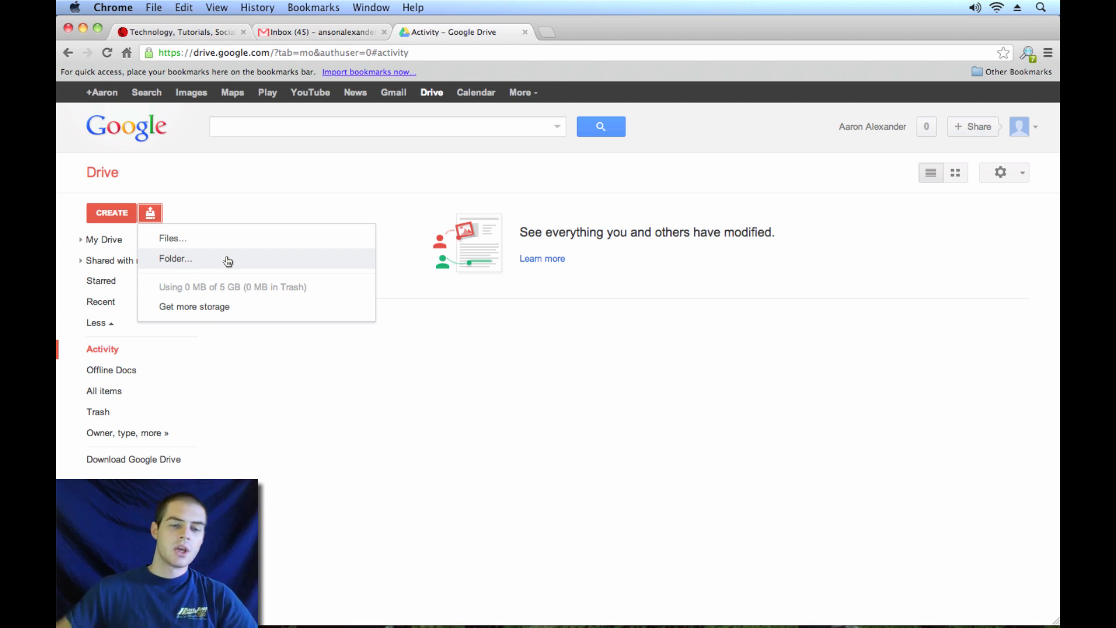
left_click(198, 247)
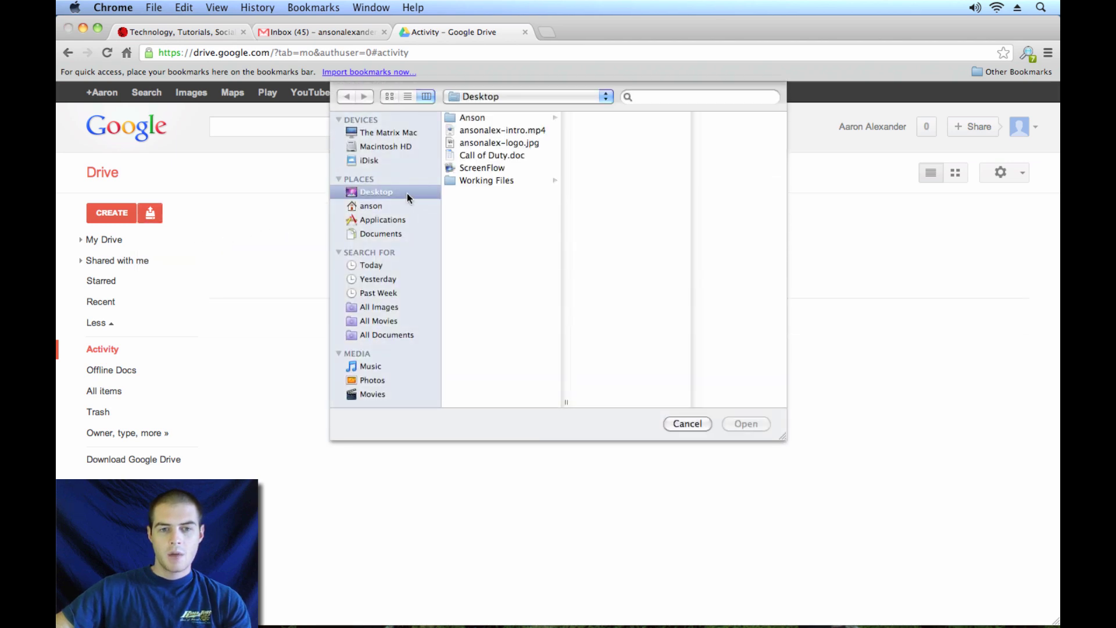
left_click(494, 155)
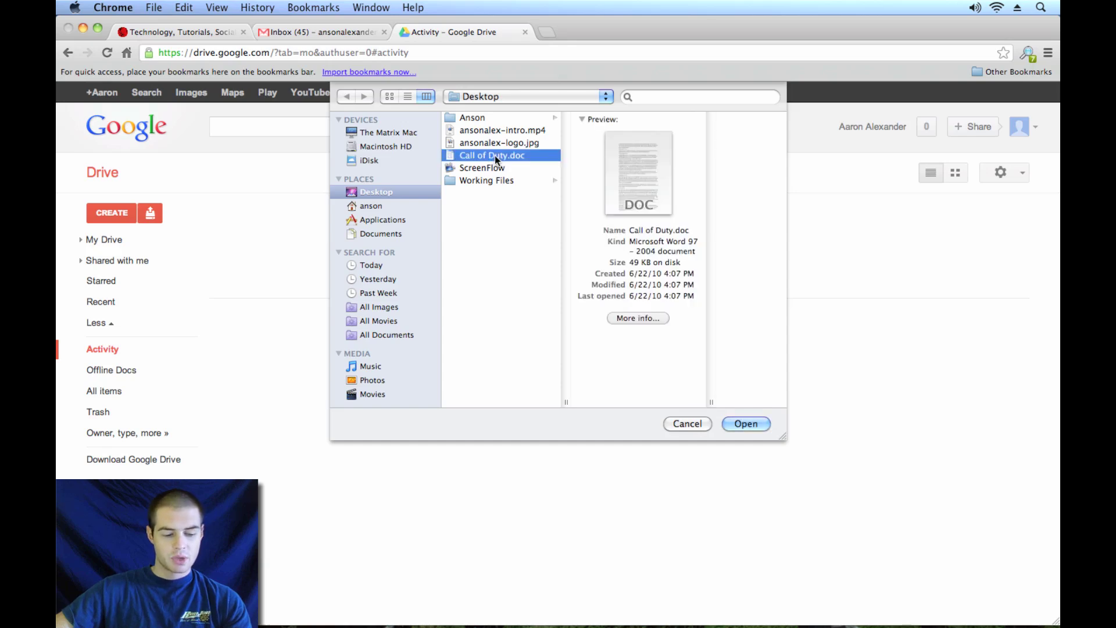
left_click(501, 144, "shift")
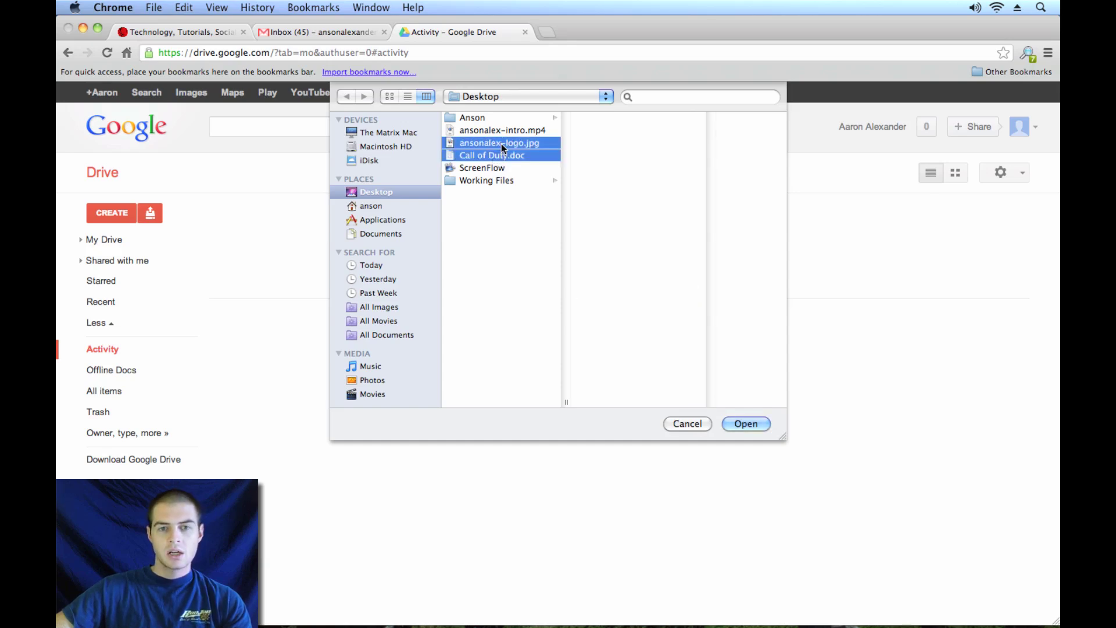
left_click(519, 128, "shift")
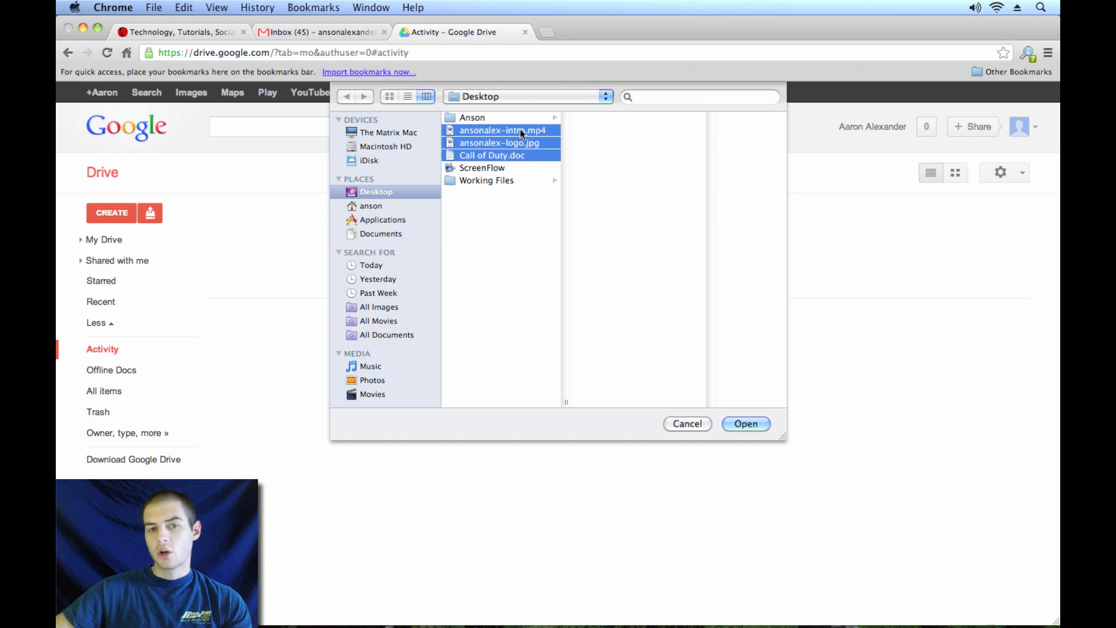
left_click(525, 211)
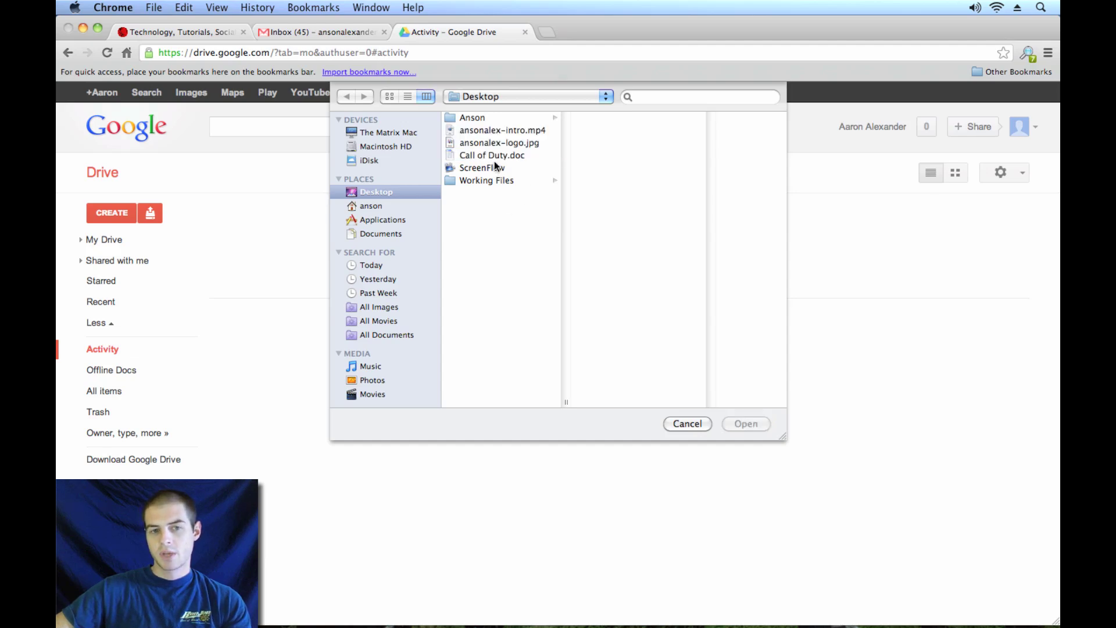
left_click(495, 156)
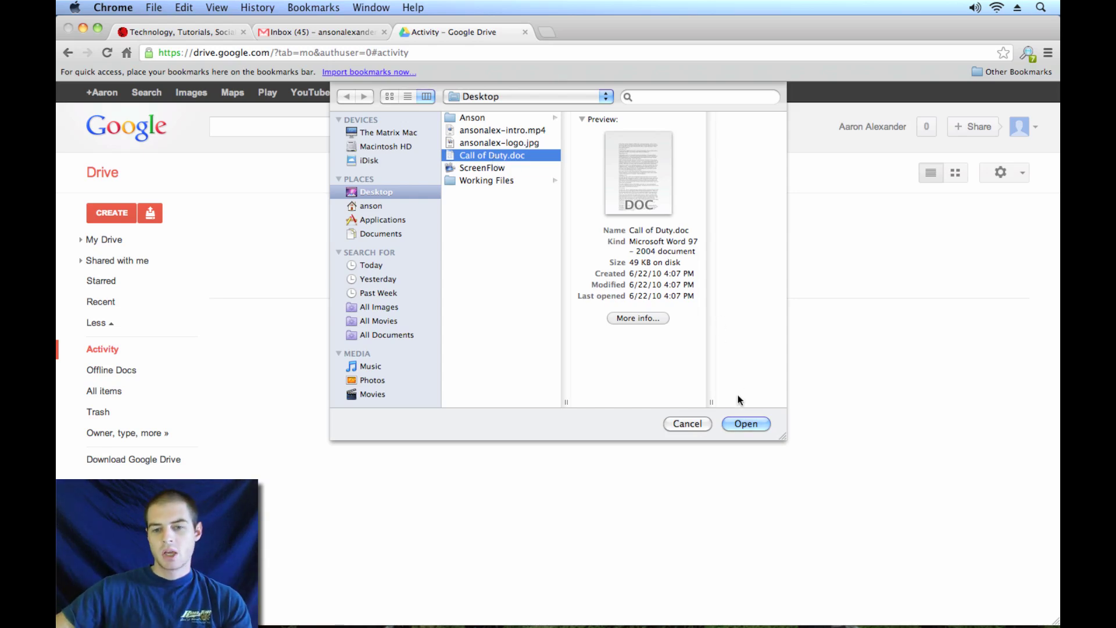
left_click(746, 423)
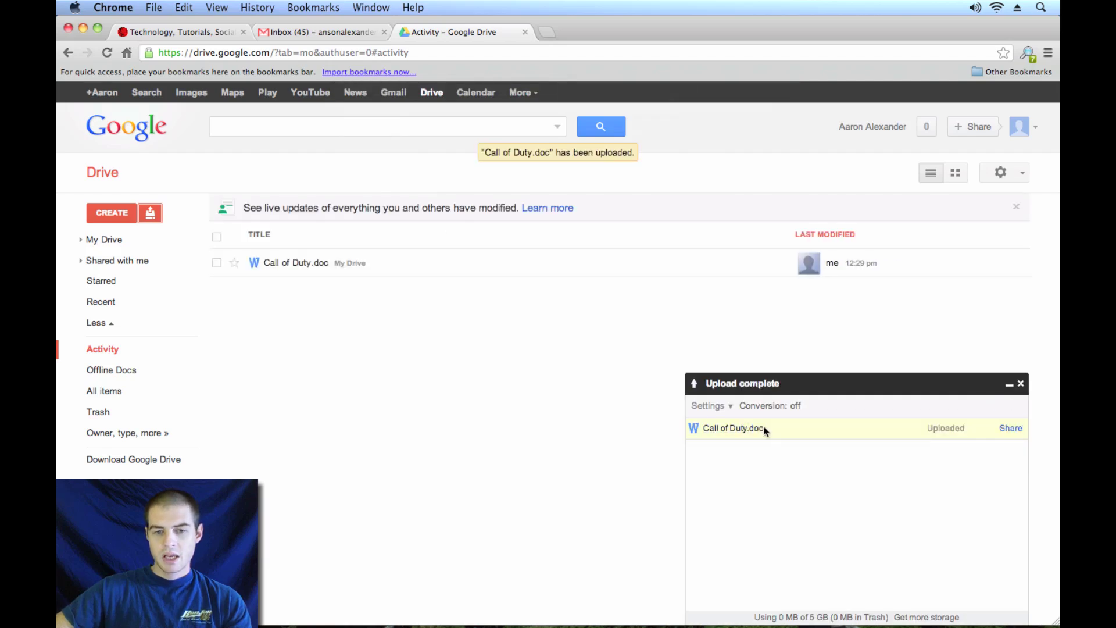
Enable confirming settings before each upload, and remove the uploaded Call of Duty.doc from the Drive.
left_click(718, 408)
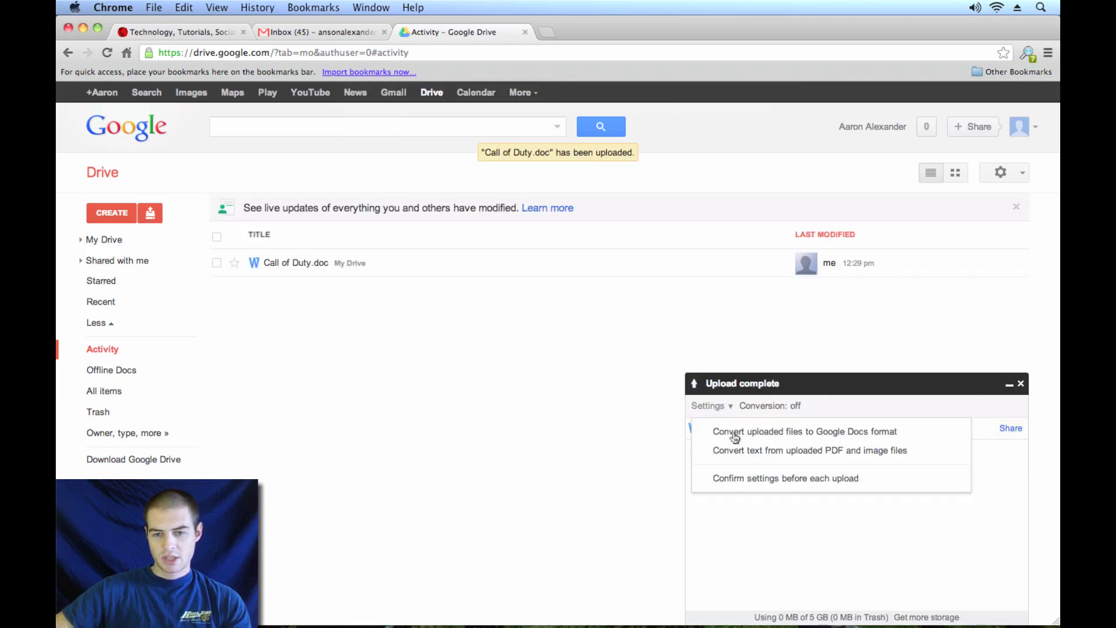
left_click(750, 487)
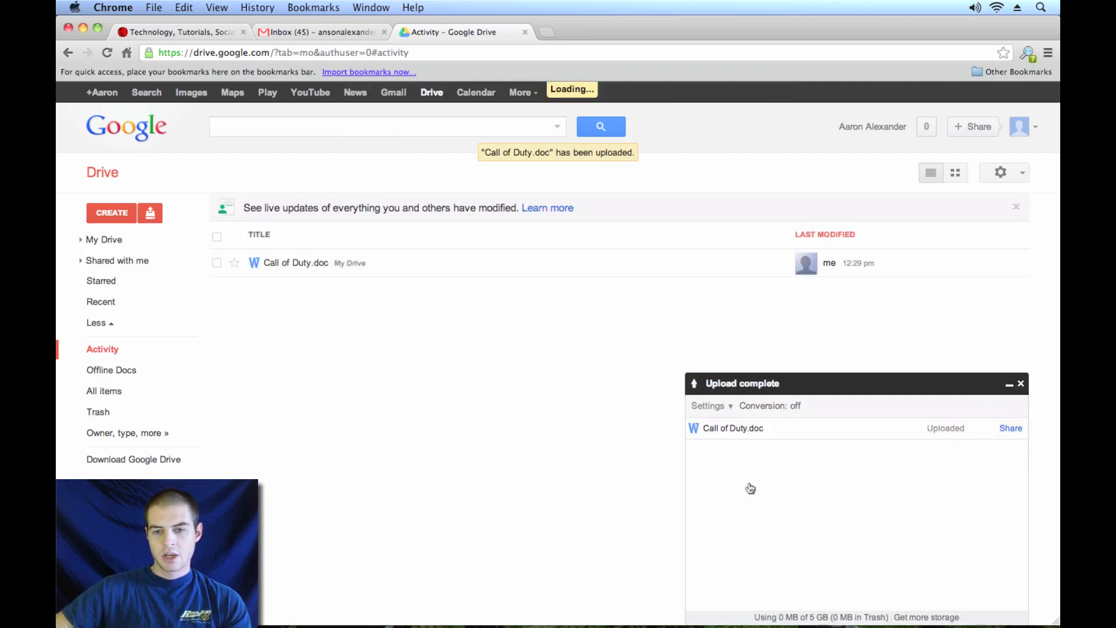
left_click(216, 265)
right_click(401, 269)
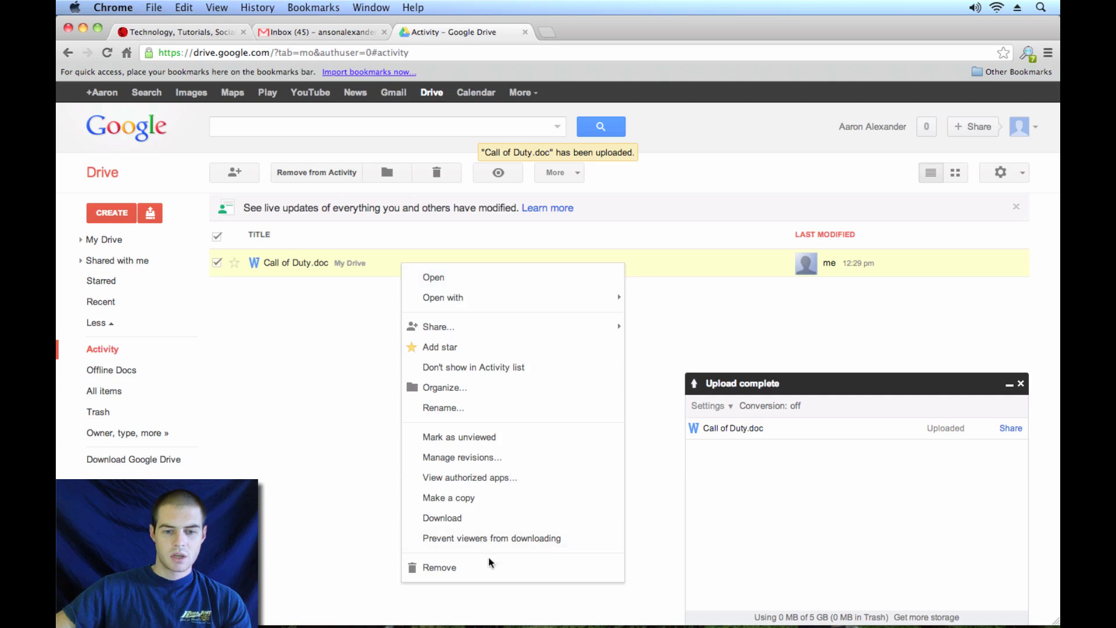
left_click(491, 577)
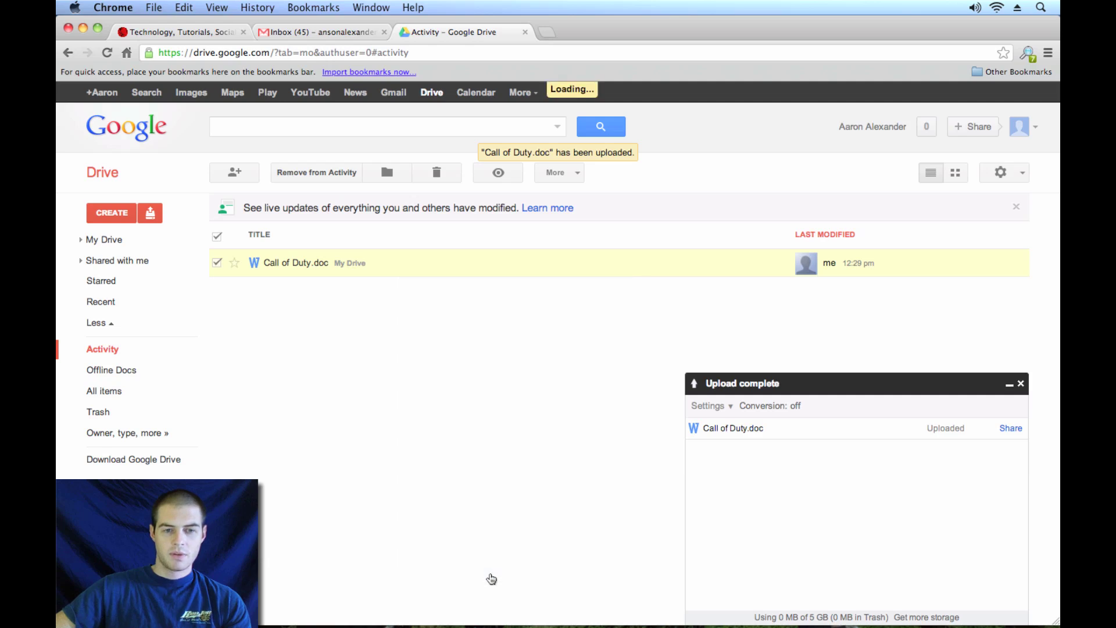
Upload Call of Duty.doc from the Desktop again without converting it to Google Docs format.
left_click(154, 219)
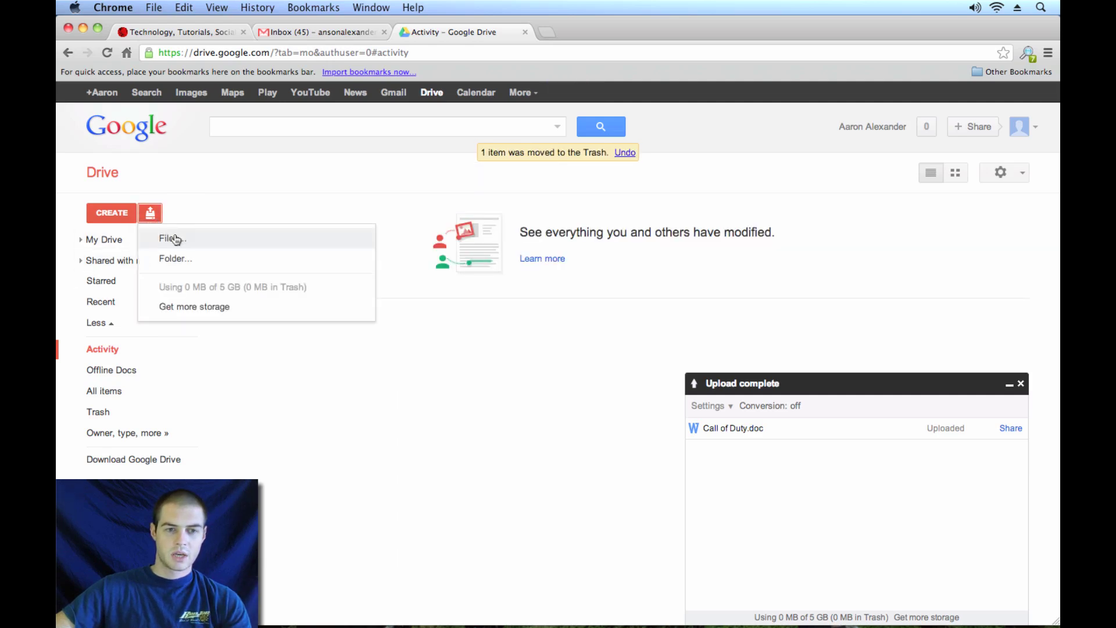
left_click(174, 238)
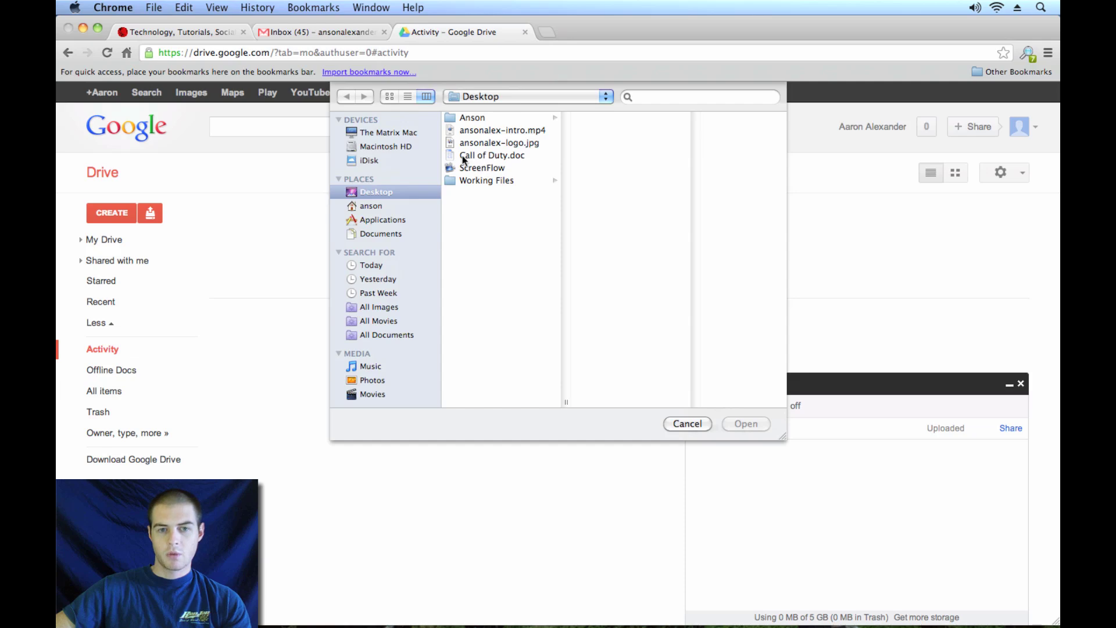
left_click(464, 160)
left_click(743, 424)
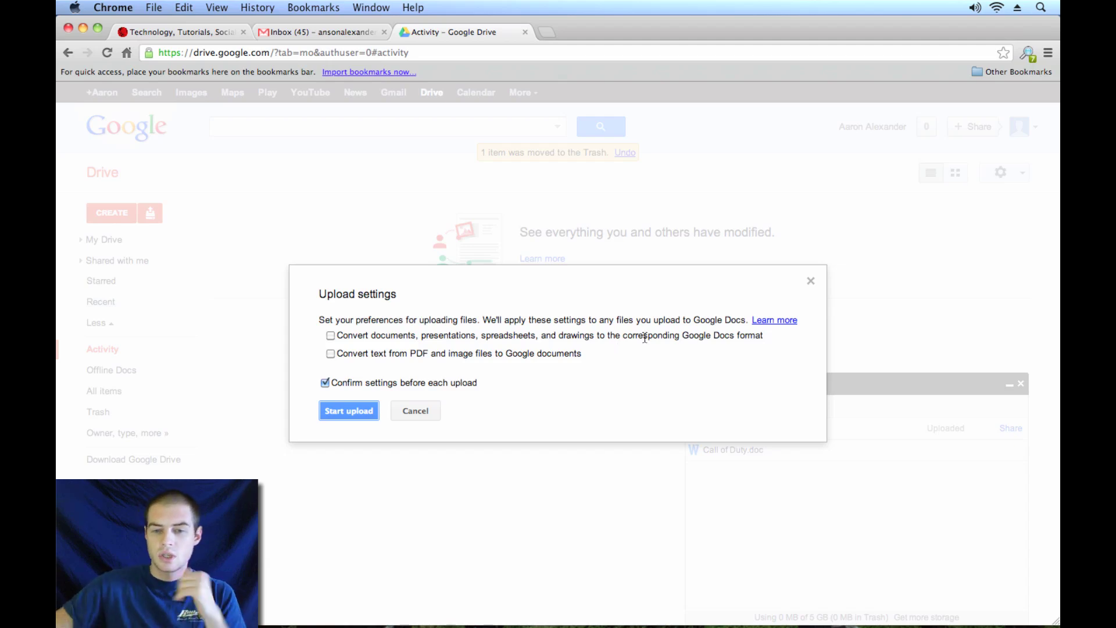
left_click_drag(681, 336, 734, 336)
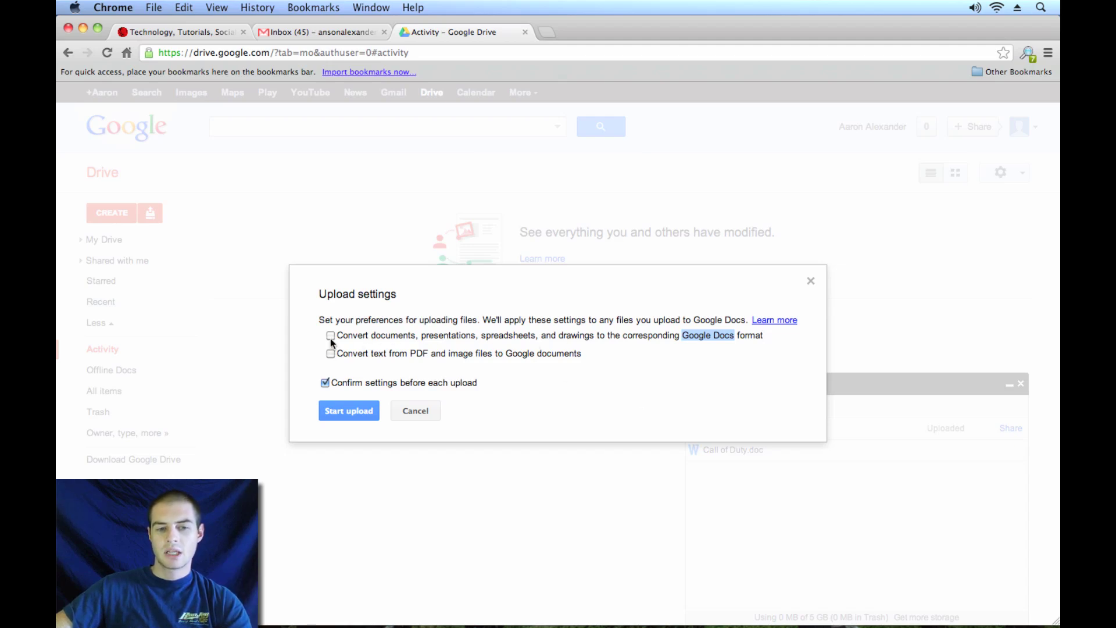
left_click(741, 387)
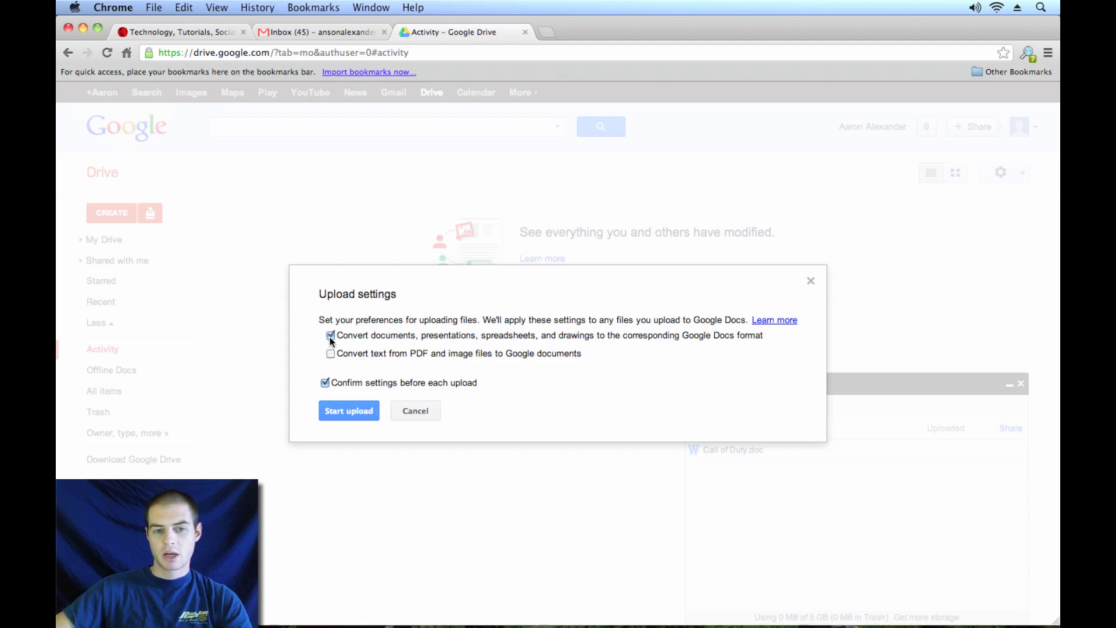
left_click(330, 336)
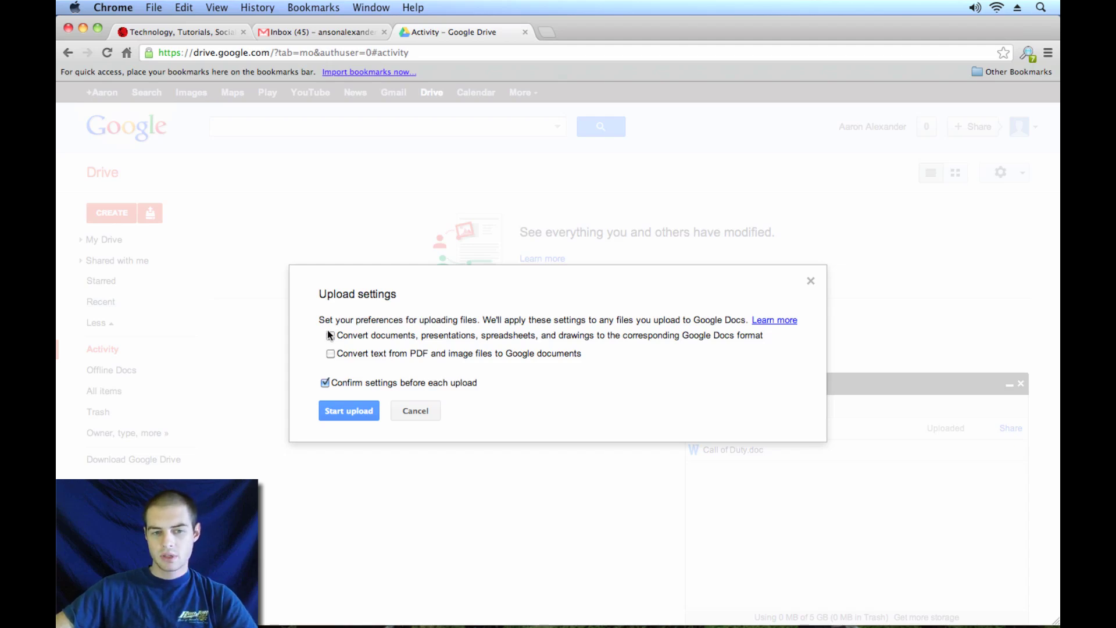
left_click(354, 410)
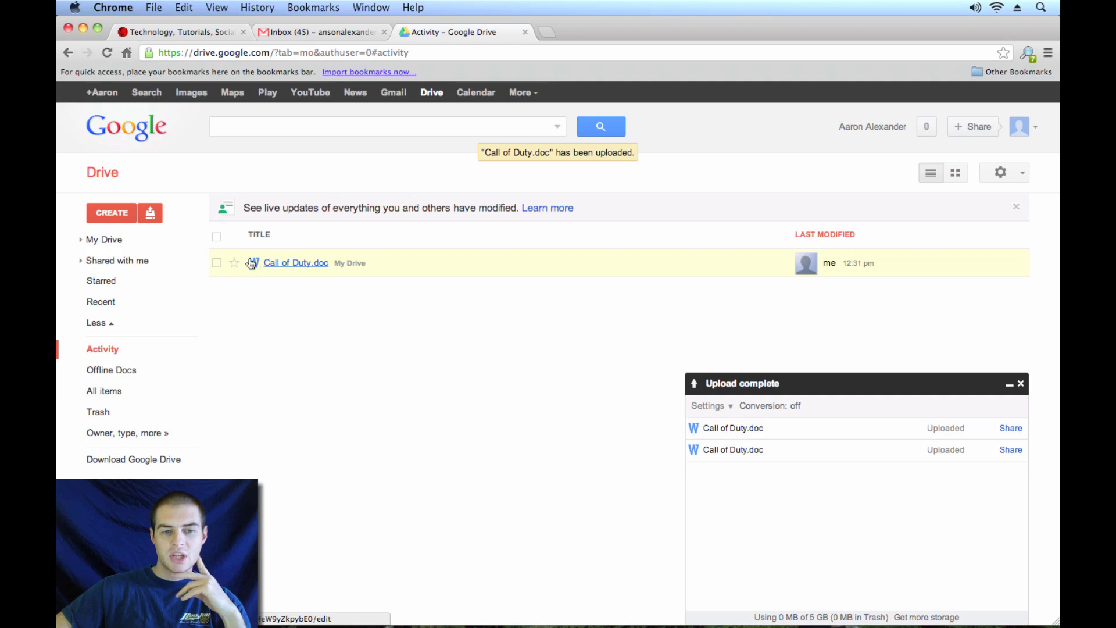
Open the uploaded Call of Duty.doc, read through its pages in the preview, and close it to return to the Activity list.
left_click(297, 265)
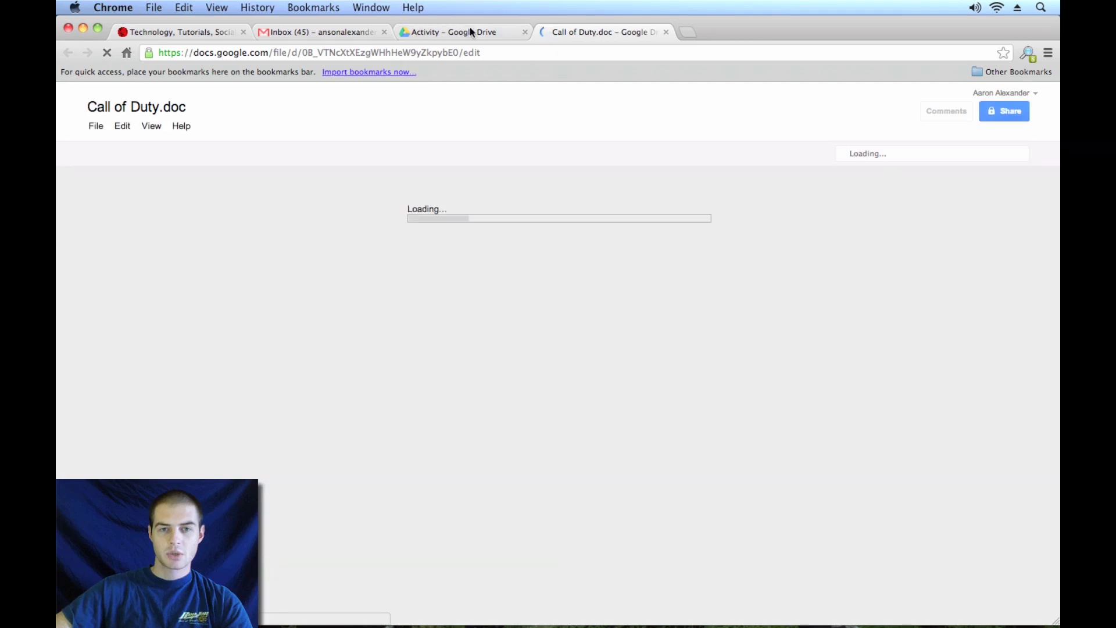
left_click(470, 27)
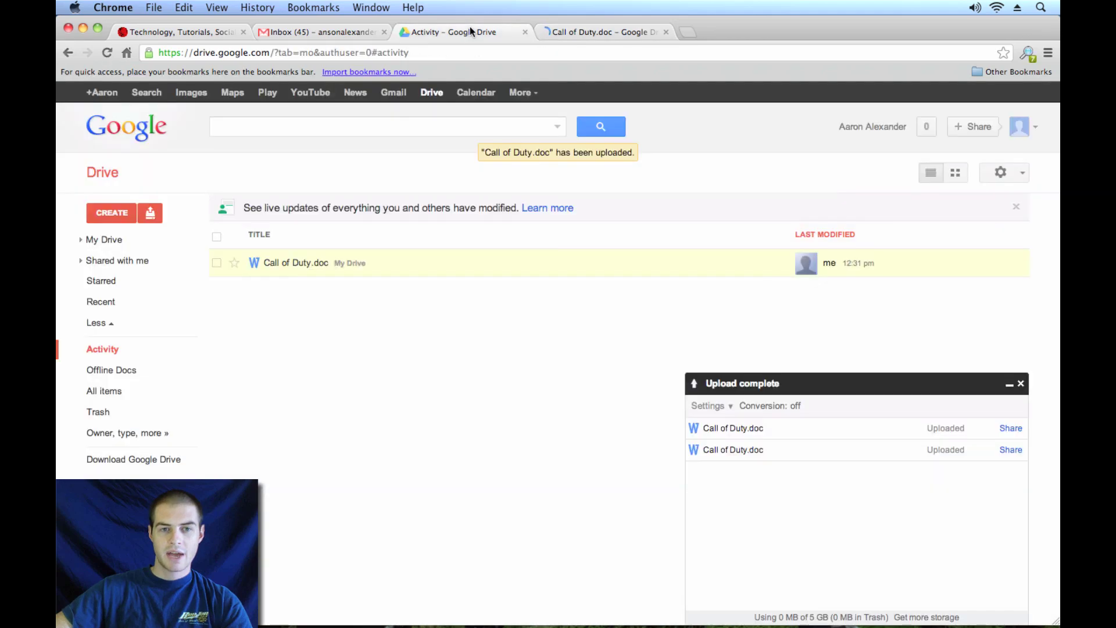
left_click(581, 32)
scroll(476, 330, "down", 10)
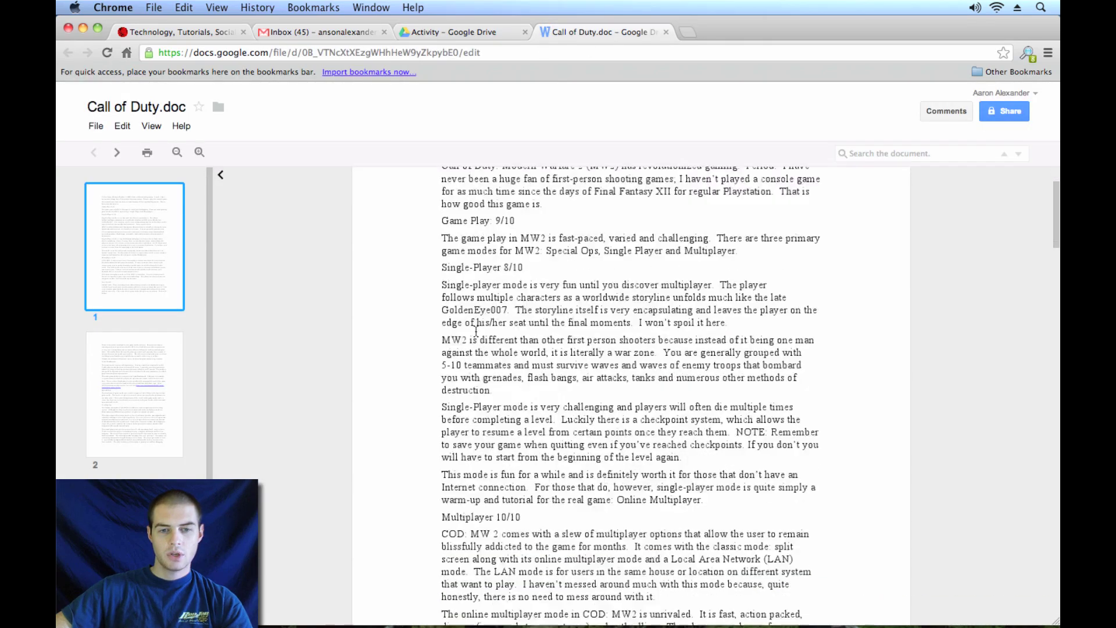
scroll(489, 329, "down", 15)
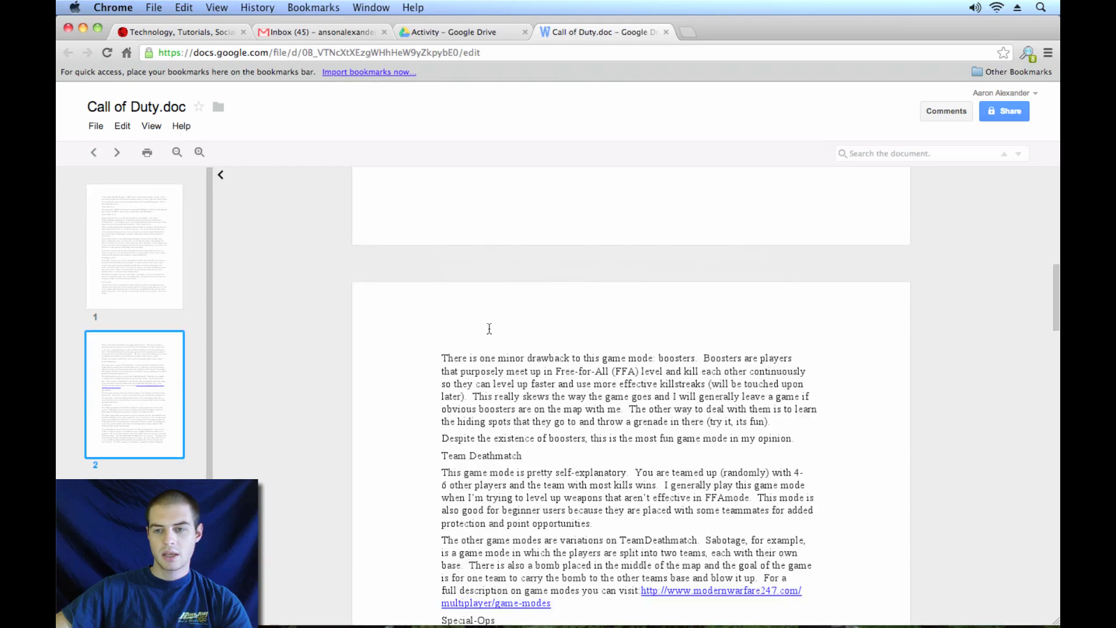
scroll(526, 351, "down", 4)
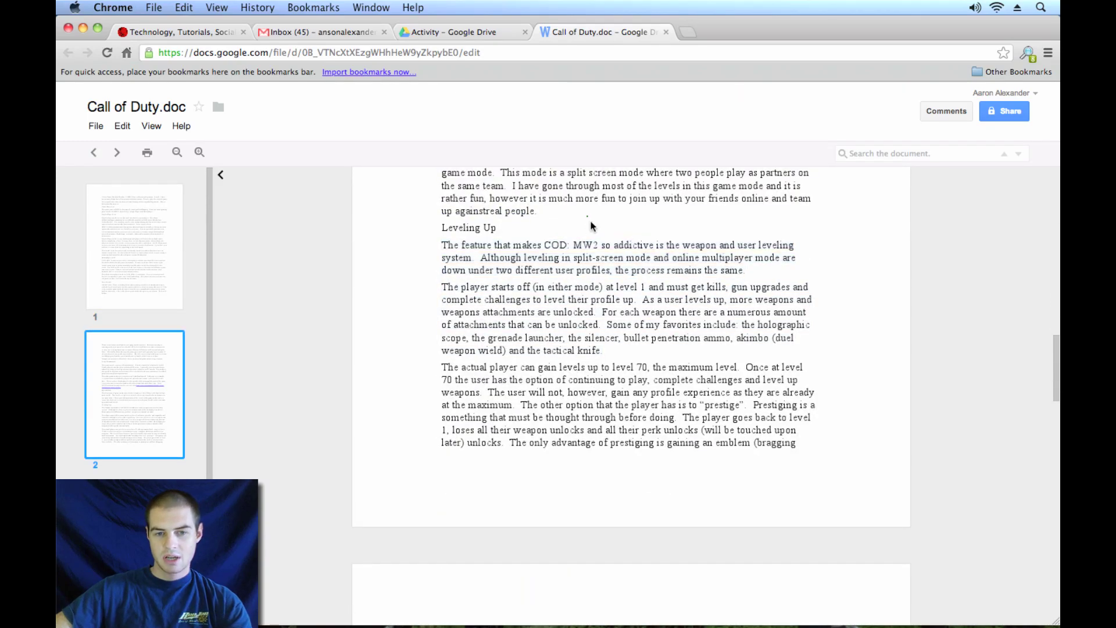
scroll(656, 341, "up", 4)
scroll(656, 341, "up", 20)
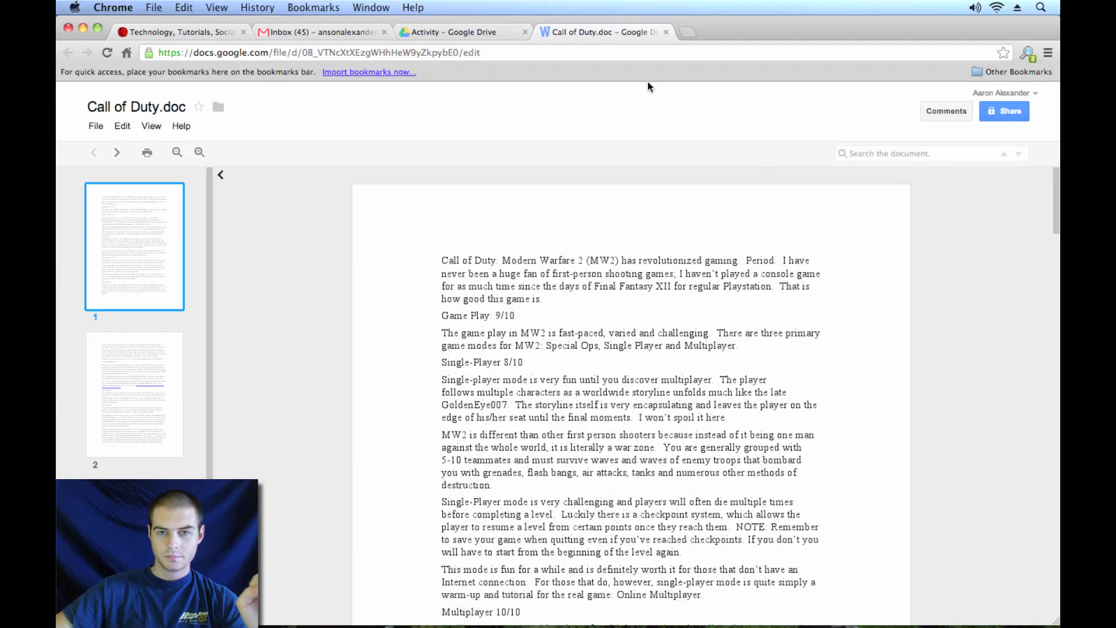
left_click(665, 32)
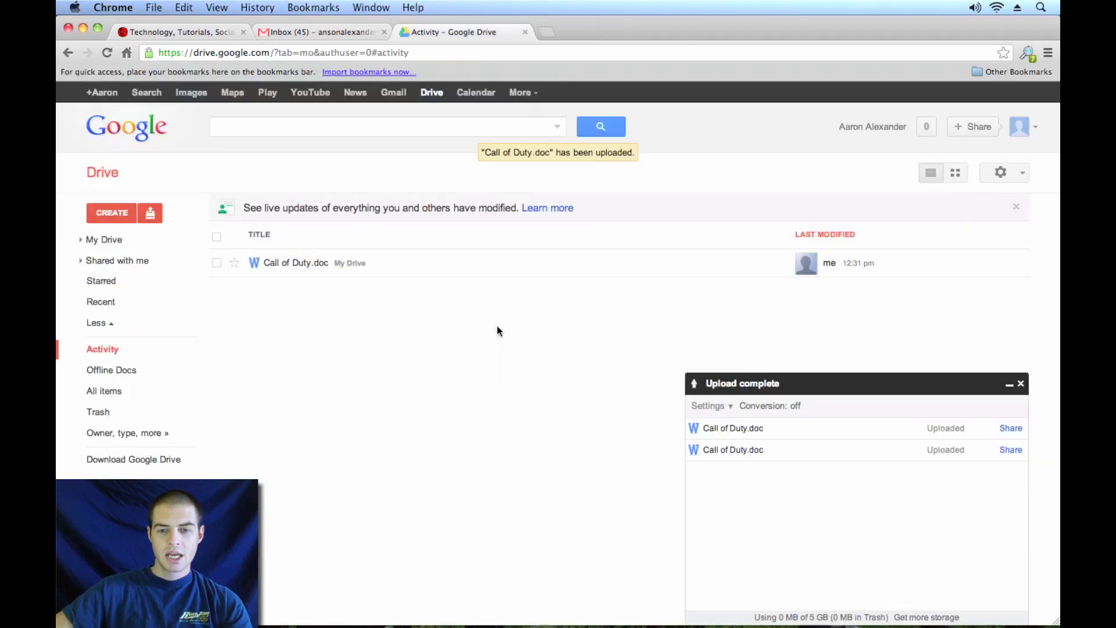
Upload Call of Duty.doc from the Desktop again, this time converting documents to the corresponding Google Docs format.
left_click(152, 214)
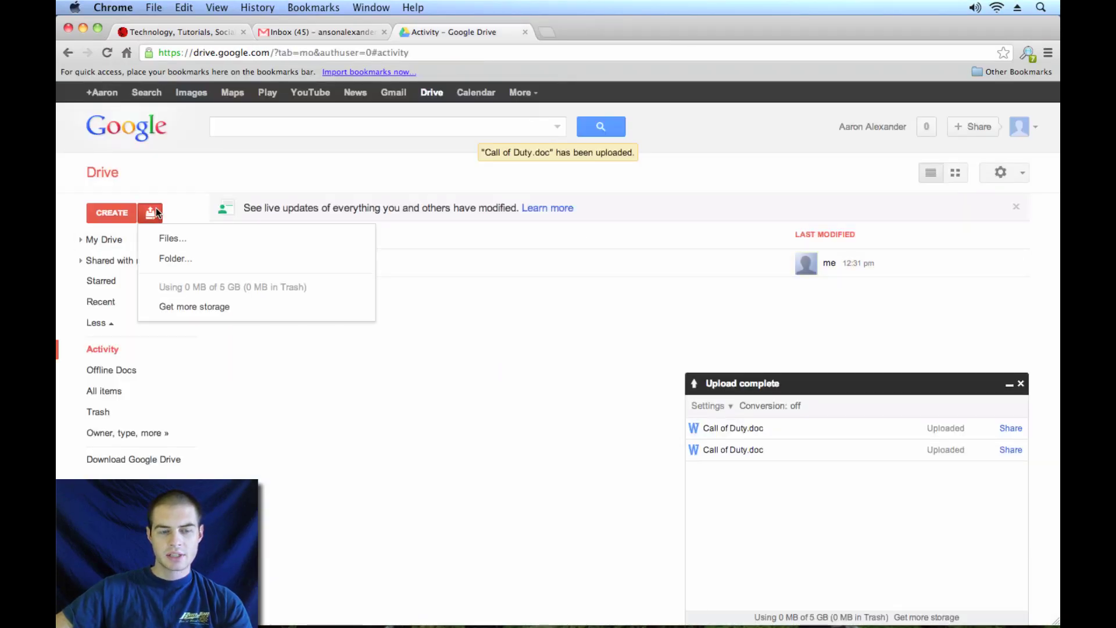
left_click(169, 238)
left_click(481, 156)
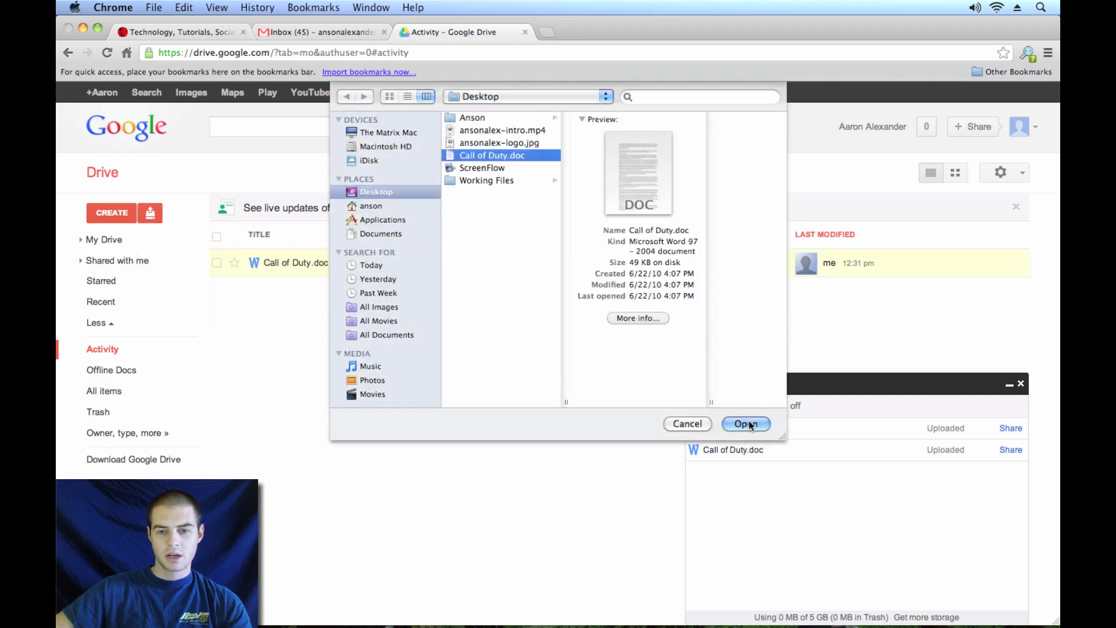
left_click(747, 425)
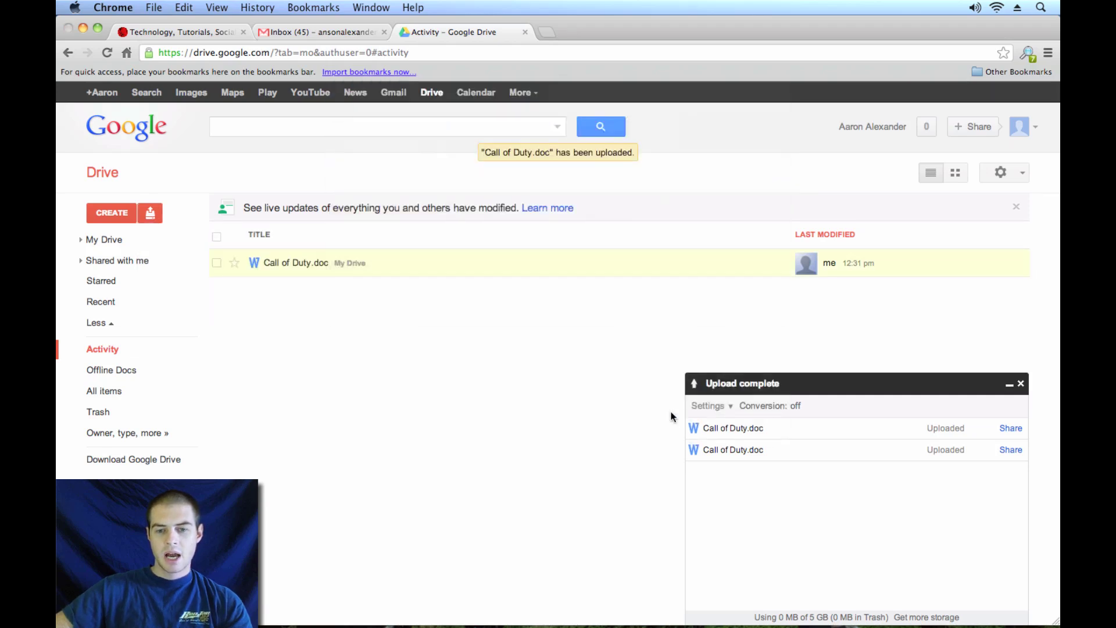
left_click(330, 336)
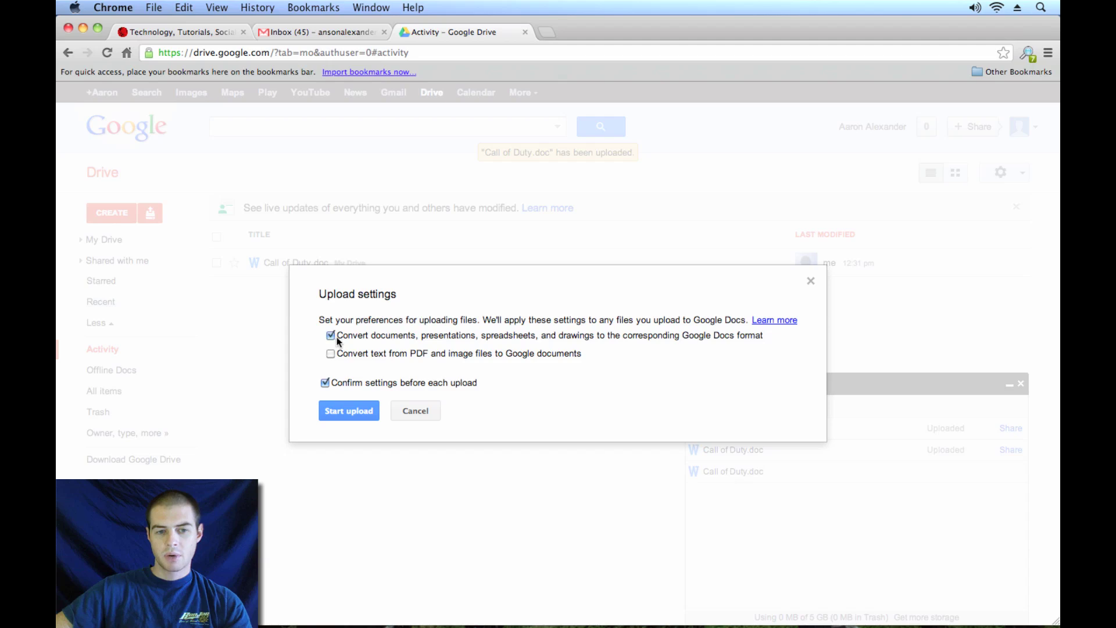
left_click(349, 417)
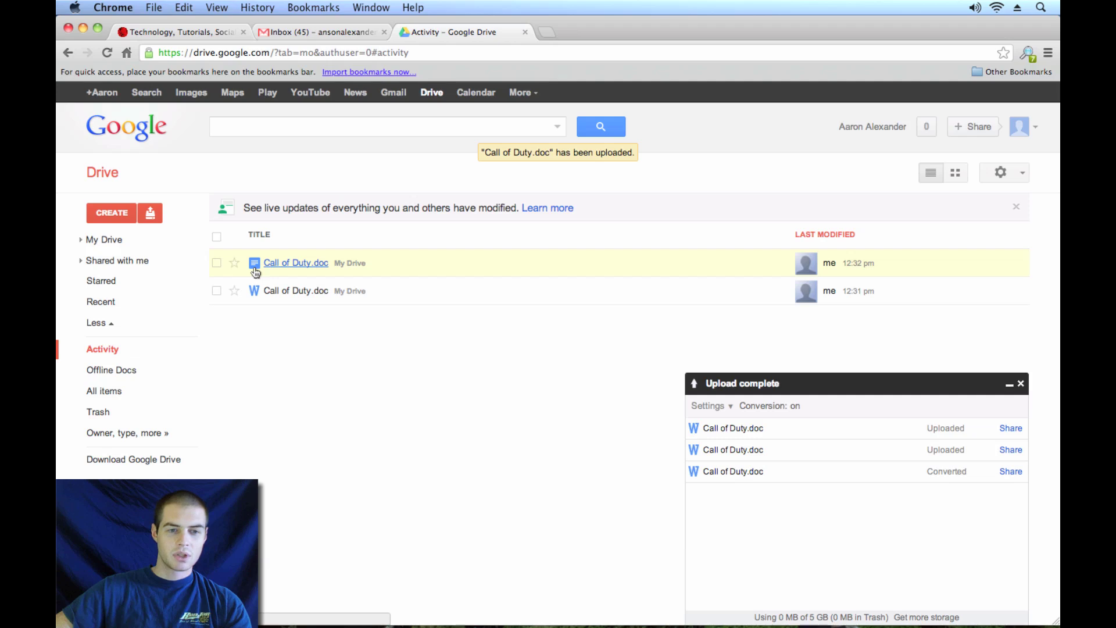
left_click(109, 213)
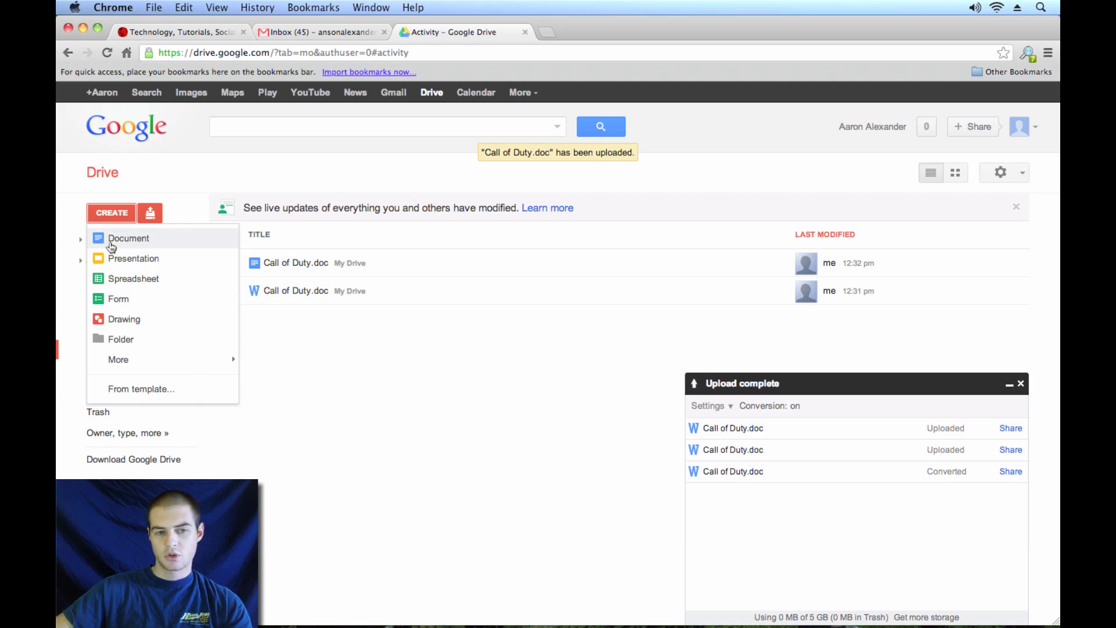
left_click(310, 346)
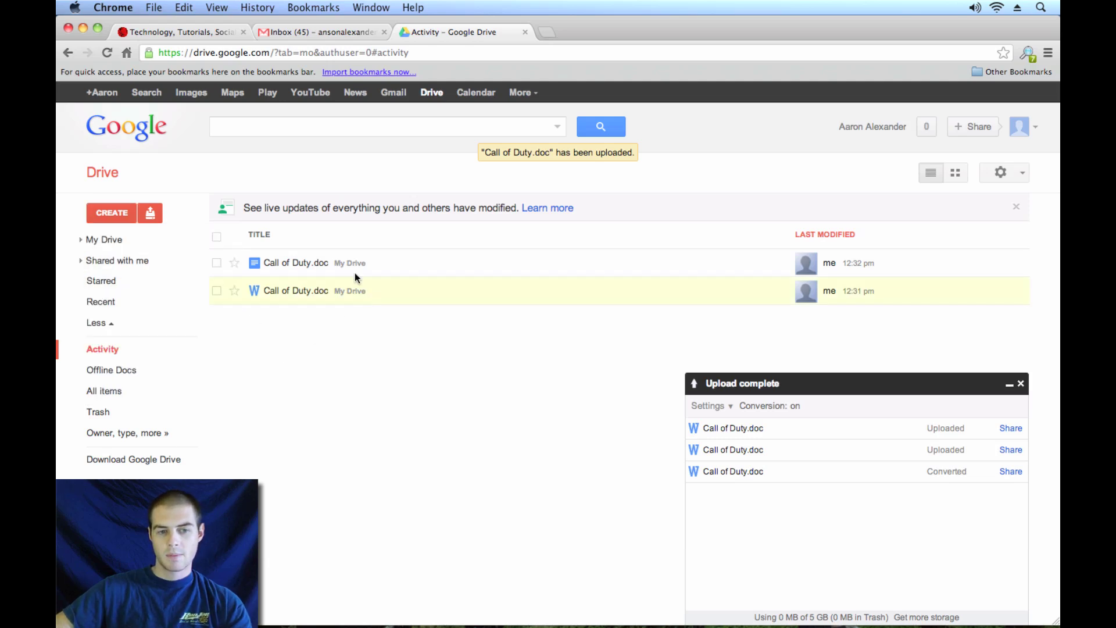
Open the converted Call of Duty.doc, add the line "edit this document" below the first paragraph, and close the document.
left_click(310, 264)
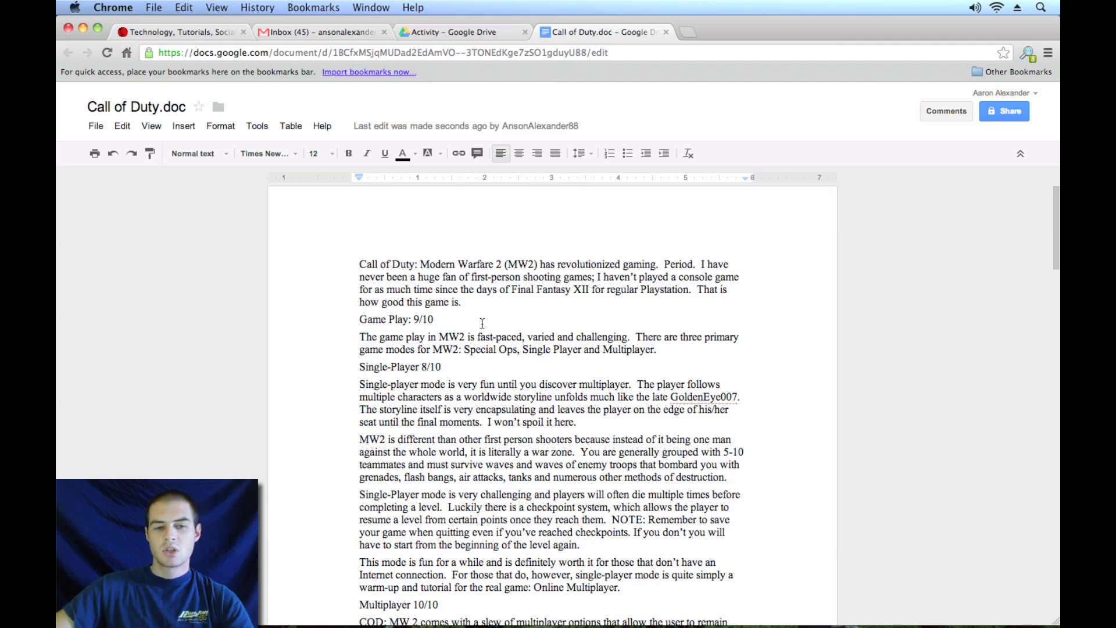
scroll(493, 300, "down", 1)
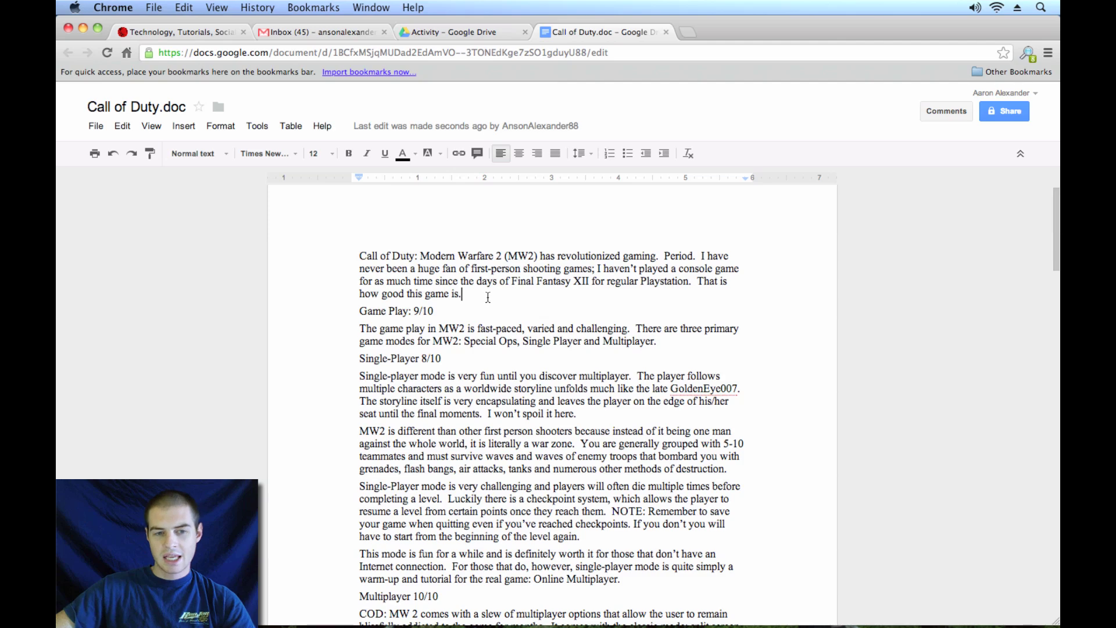
key("Return")
key("Return")
type("erdi")
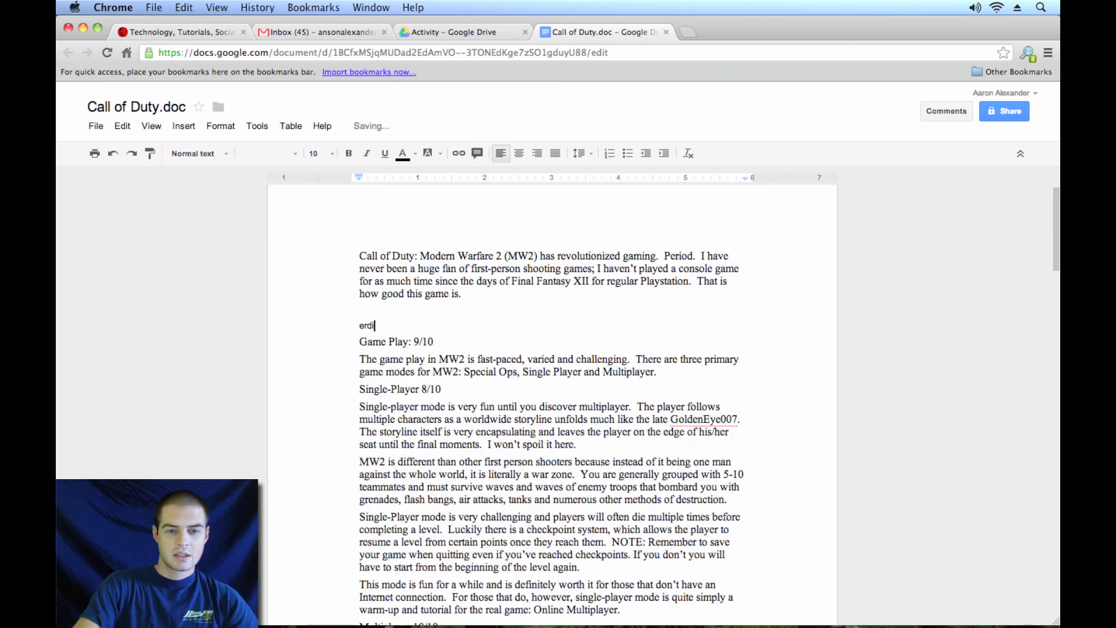
type("it this document")
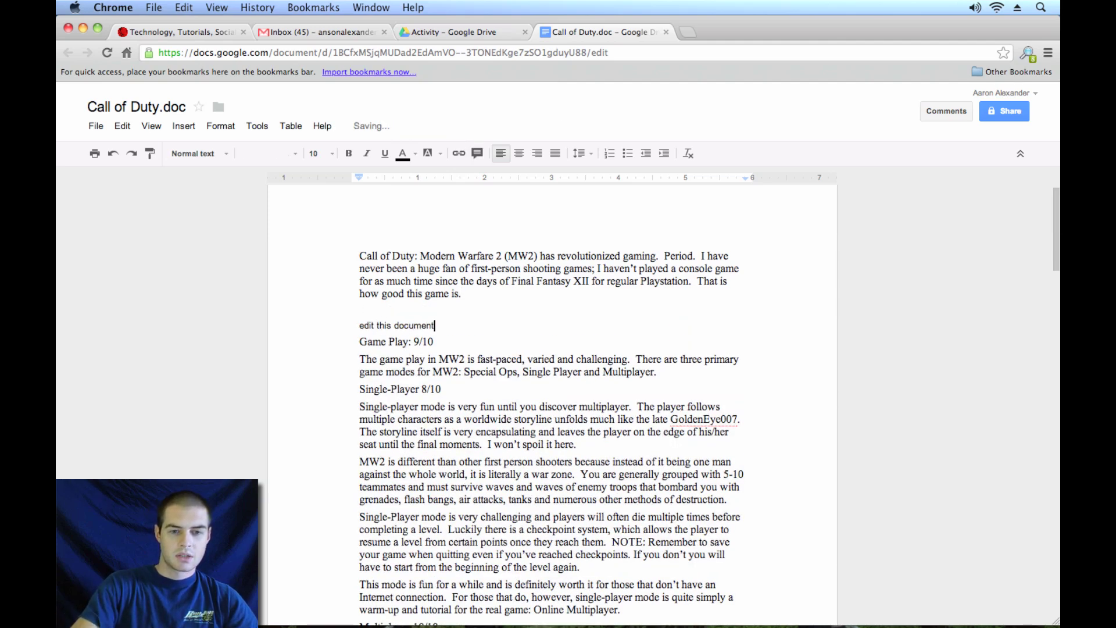
key("Return")
key("Return")
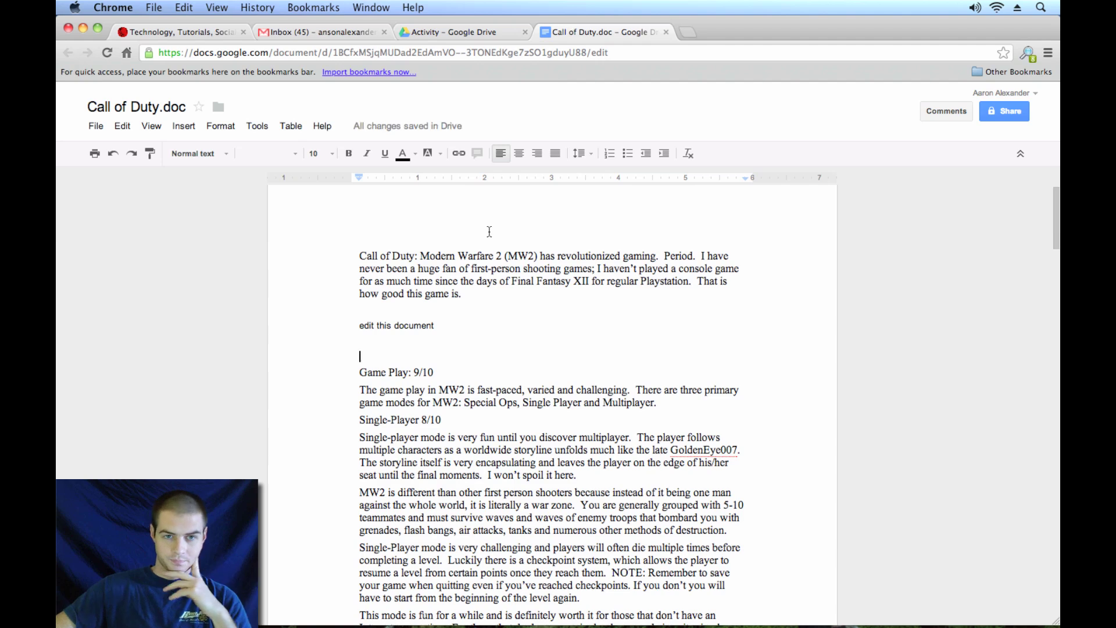
left_click(667, 32)
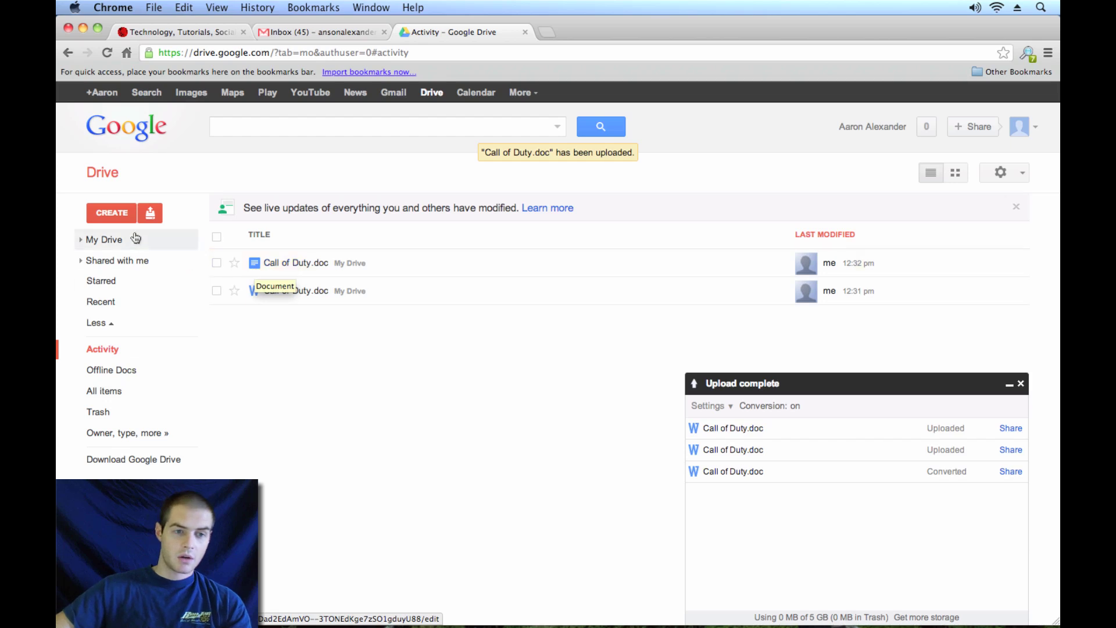
Upload ansonalex-logo.jpg from the Desktop without converting text from PDF and image files to Google documents.
left_click(150, 215)
left_click(163, 238)
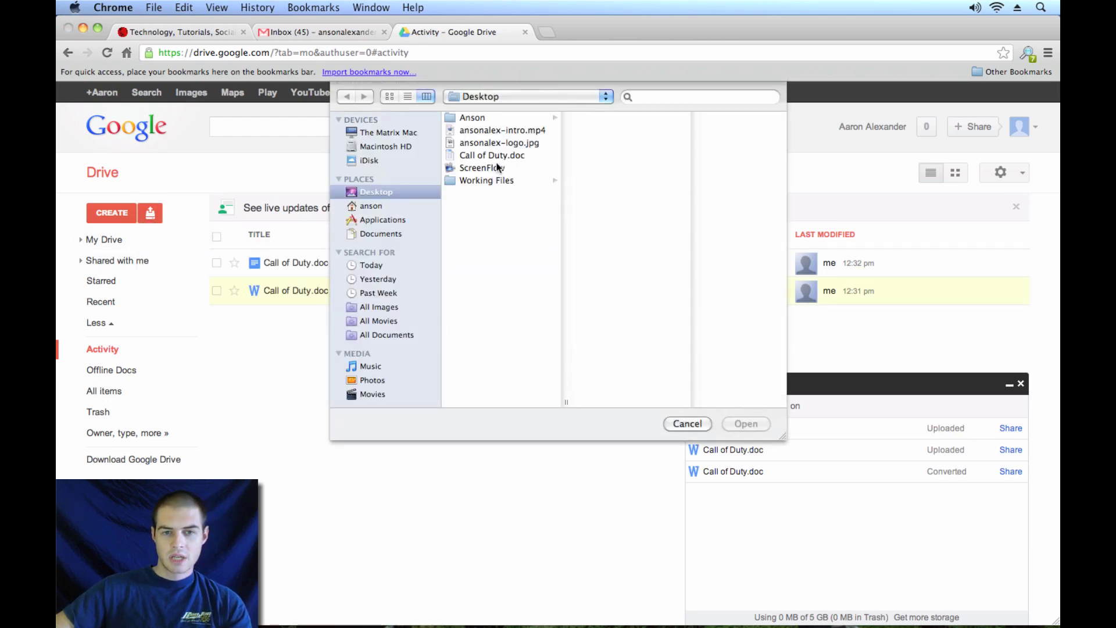
left_click(491, 144)
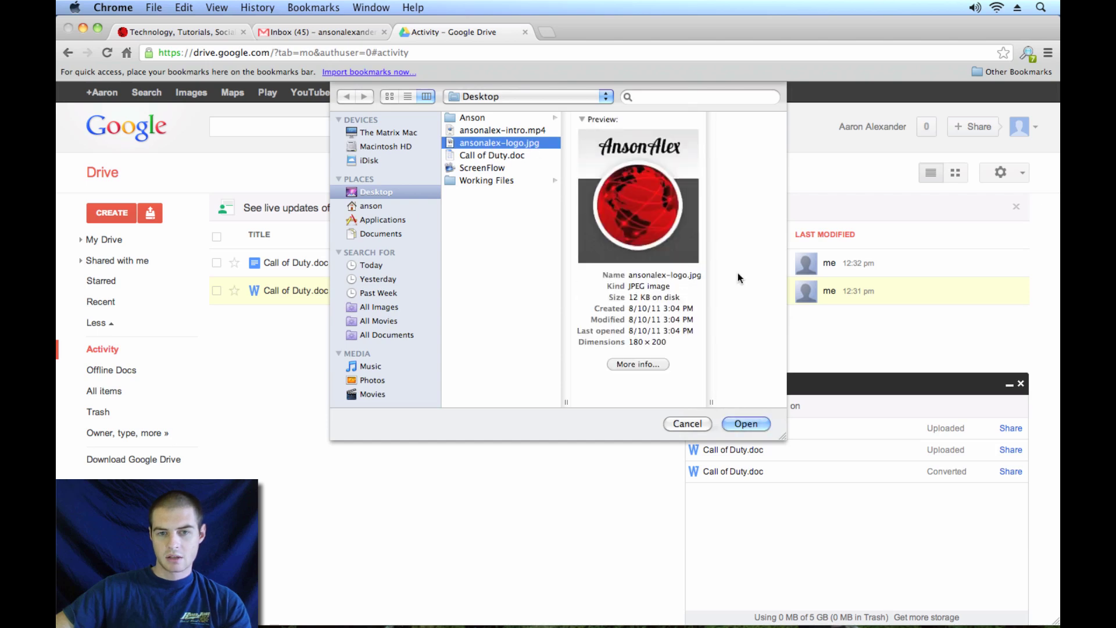
left_click(746, 424)
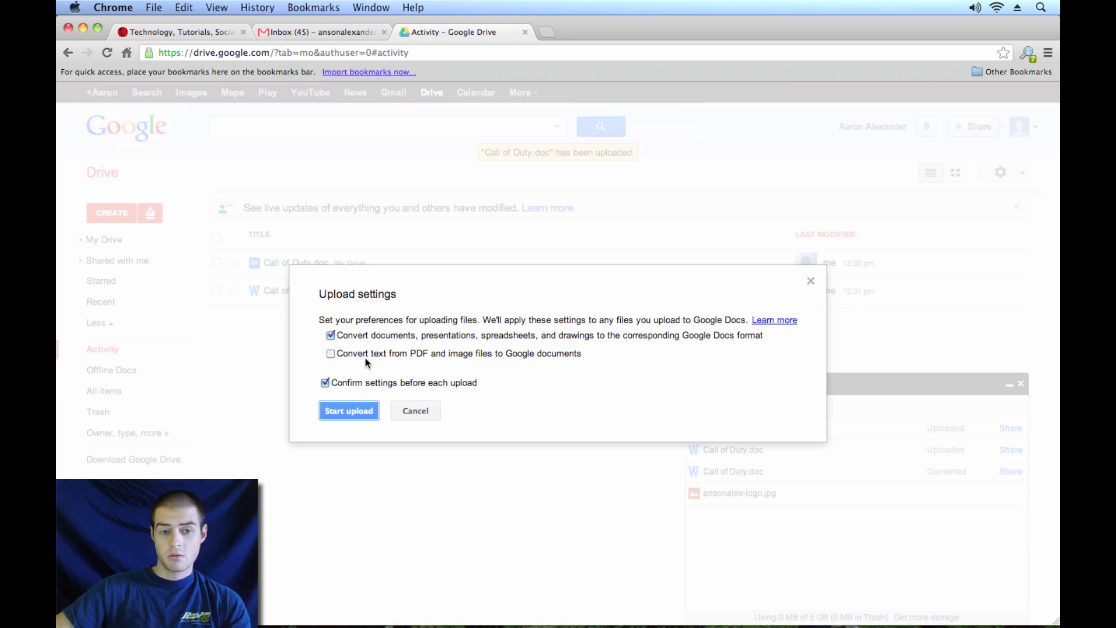
left_click_drag(358, 353, 509, 353)
left_click(523, 352)
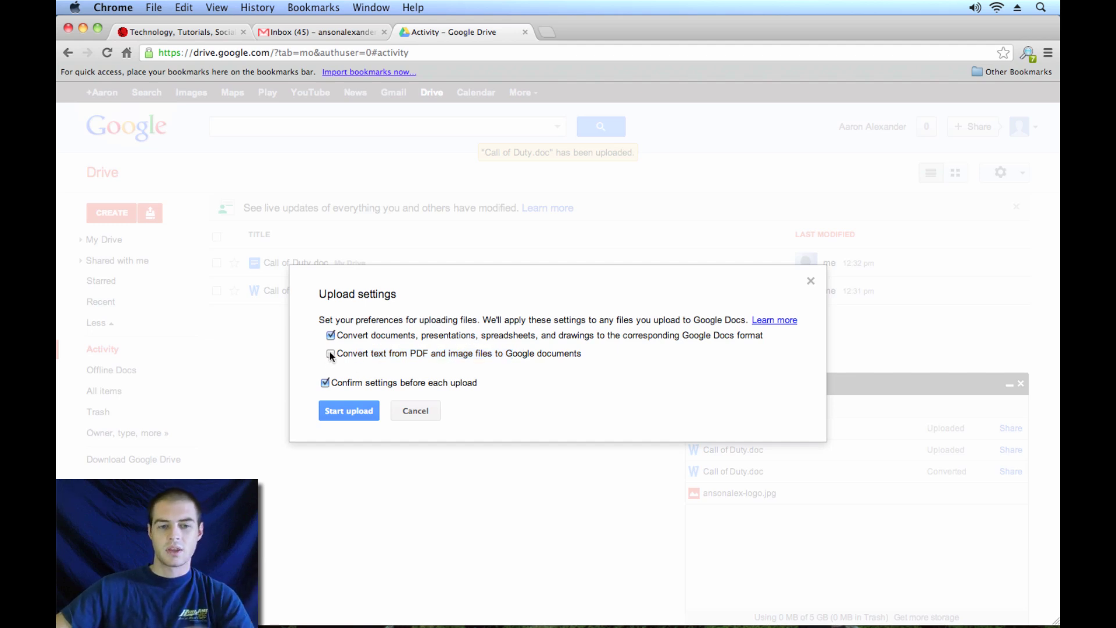
left_click(348, 411)
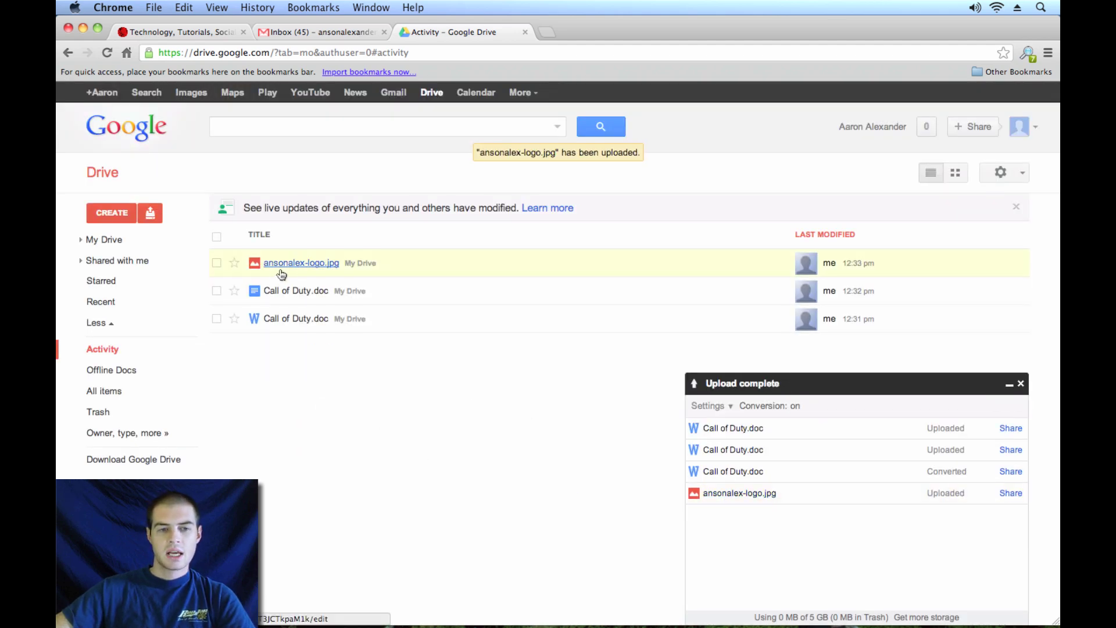
Open ansonalex-logo.jpg to view the image and its context options, and return to the Activity list.
left_click(320, 263)
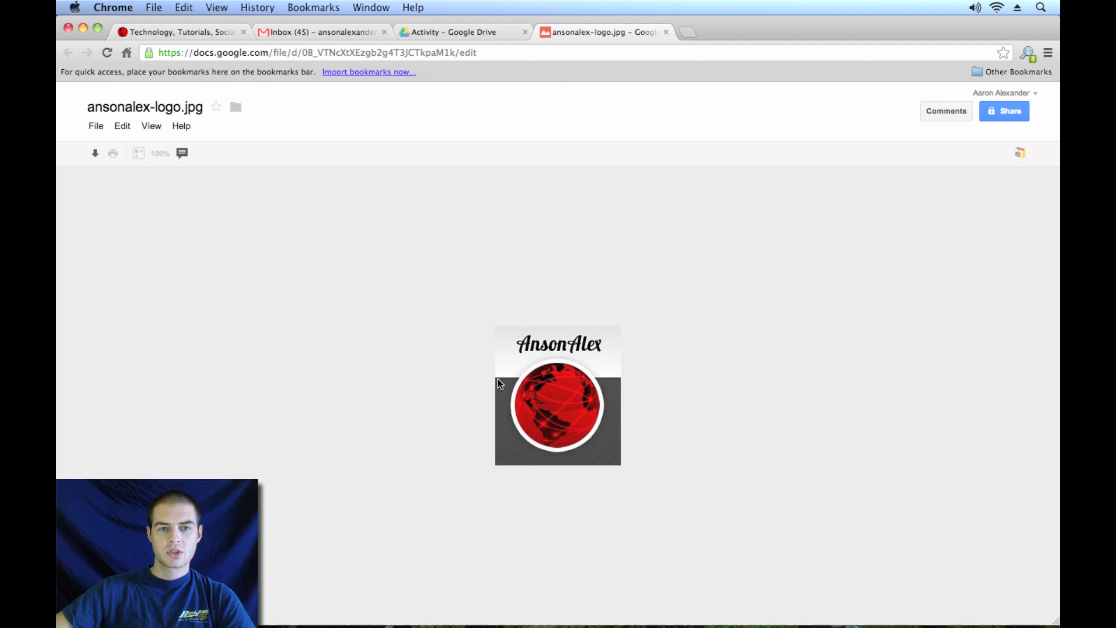
right_click(545, 369)
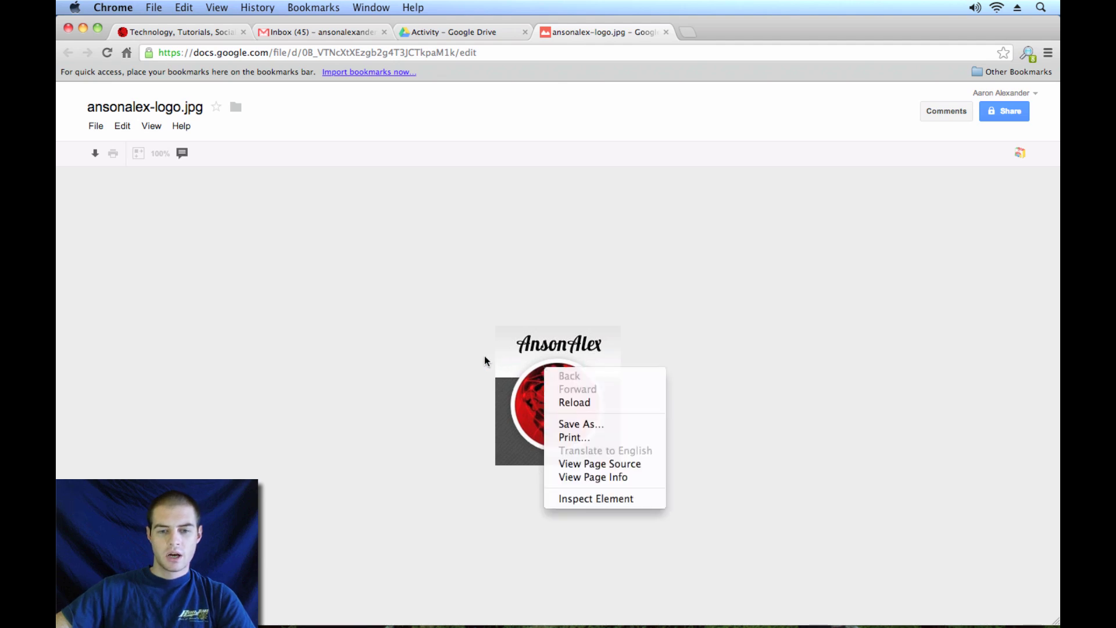
left_click(535, 388)
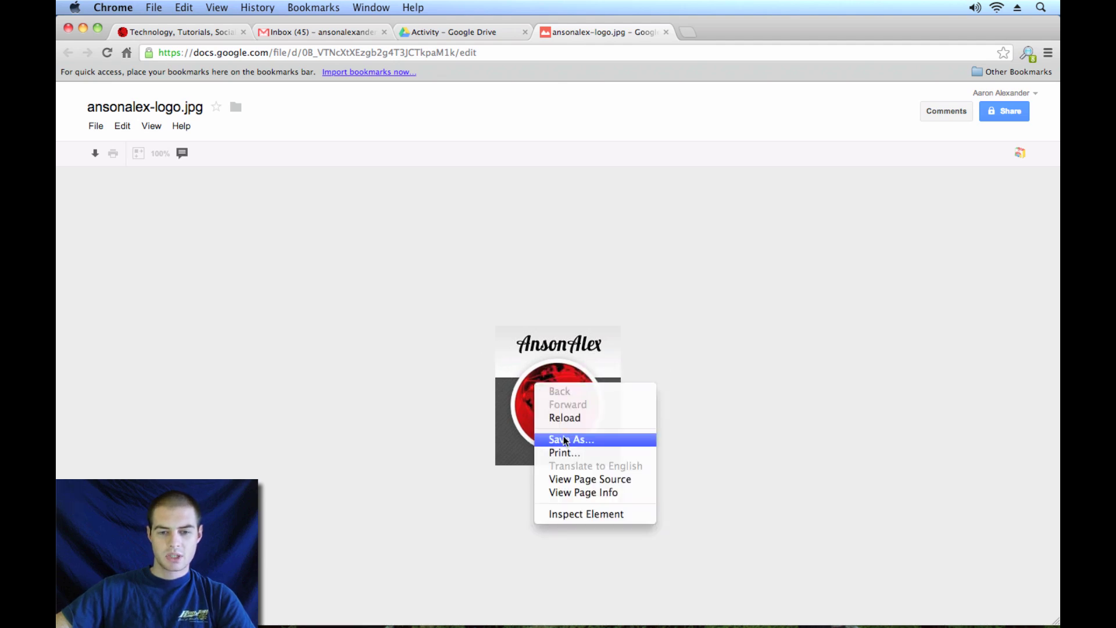
left_click(497, 389)
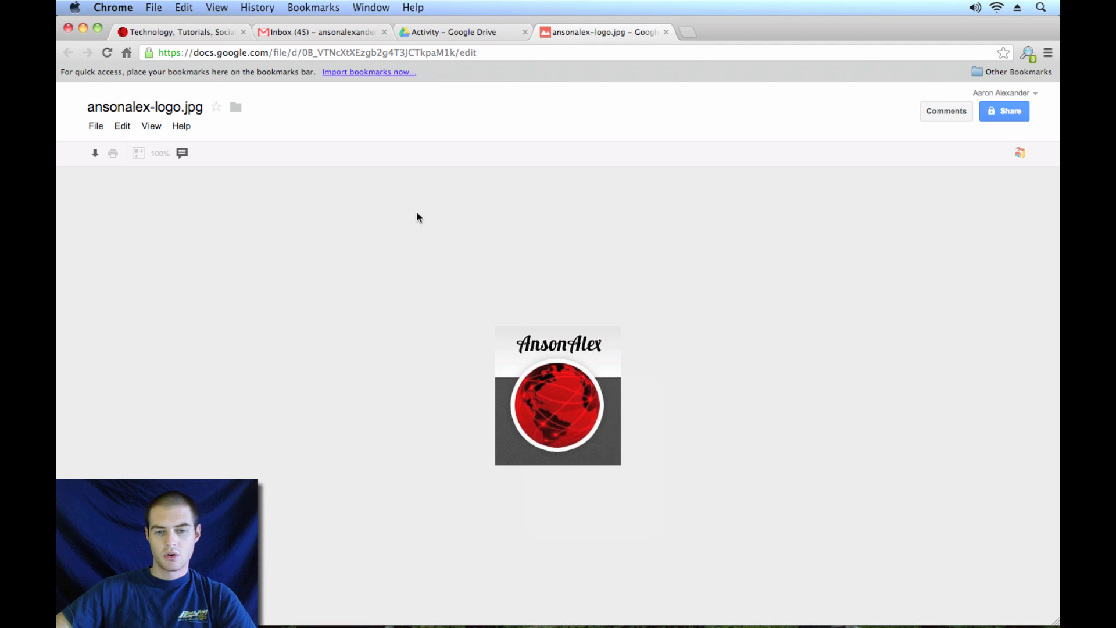
left_click(474, 33)
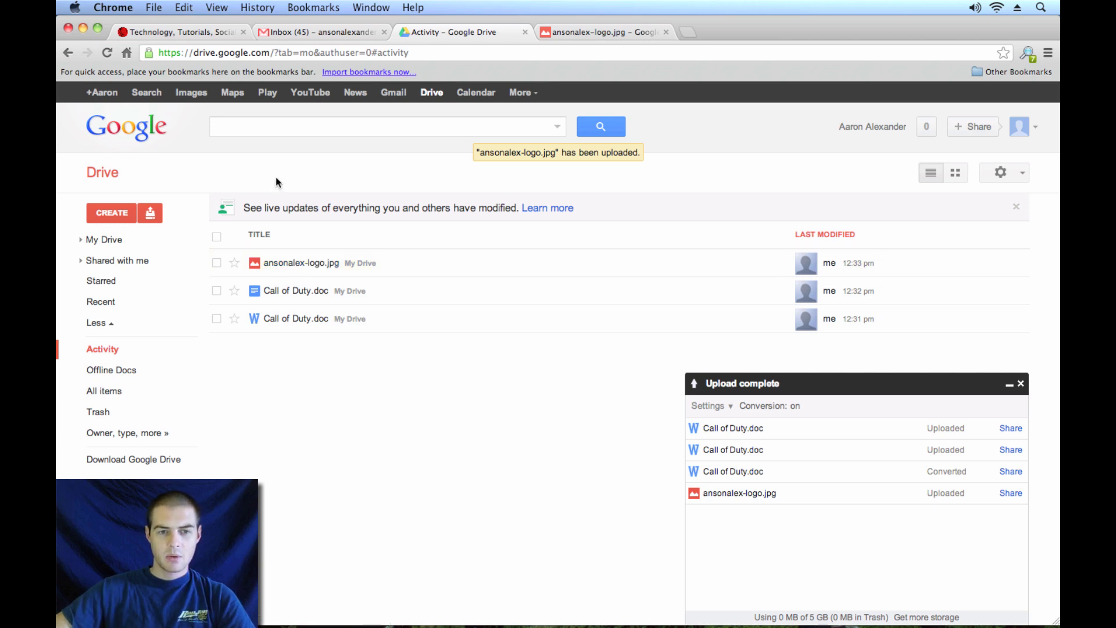
Upload the video ansonalex-intro.mp4 from the Desktop, keeping the current upload settings.
left_click(155, 212)
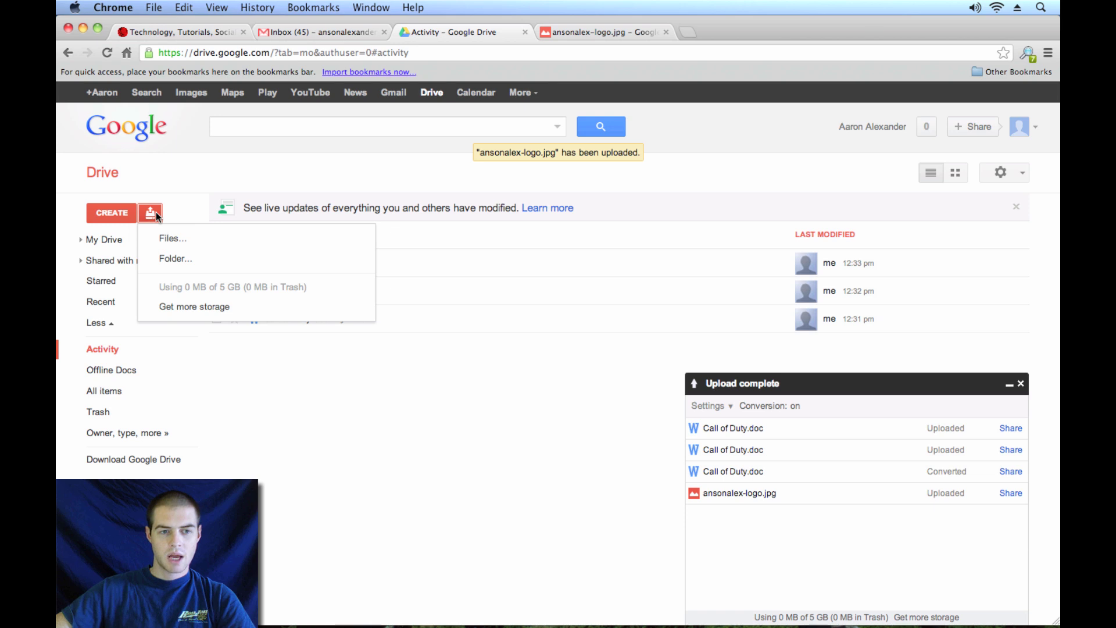
left_click(182, 243)
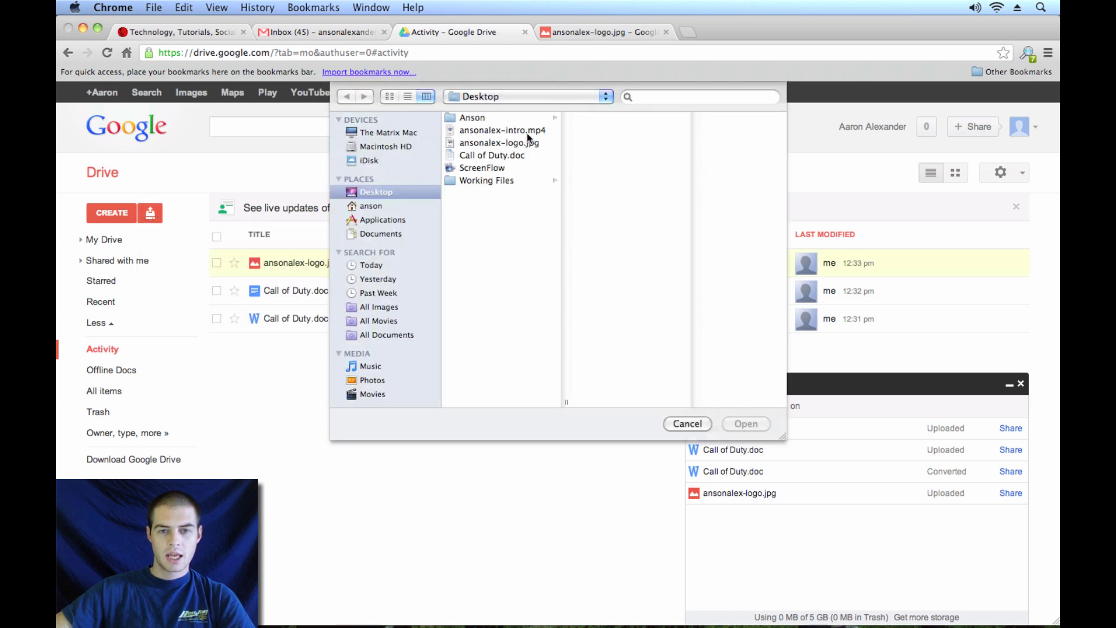
left_click(529, 131)
left_click(751, 423)
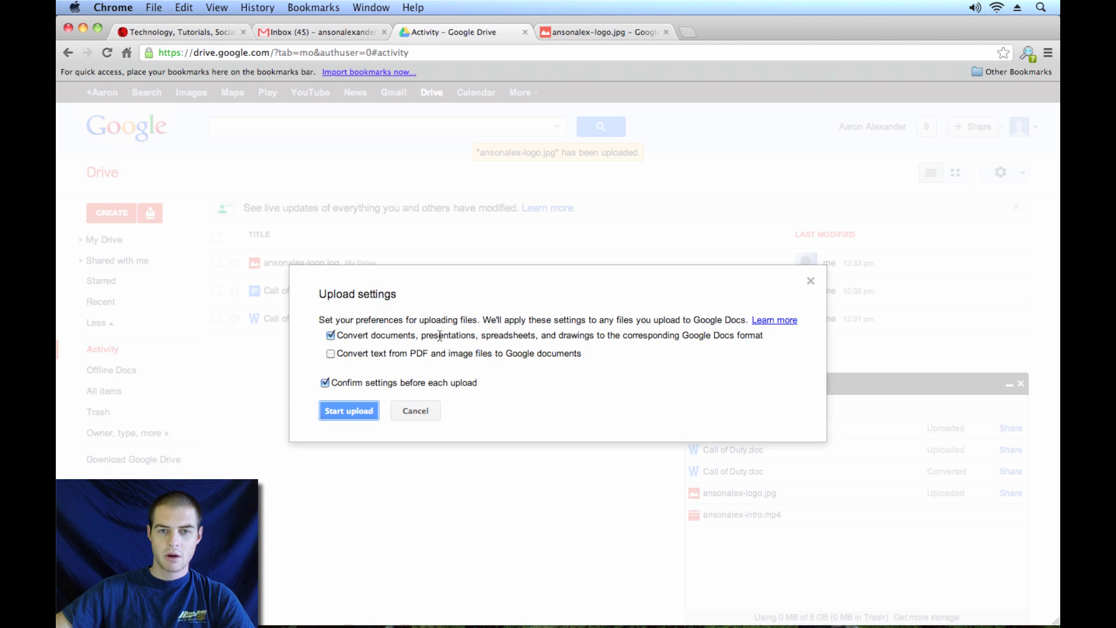
left_click(362, 416)
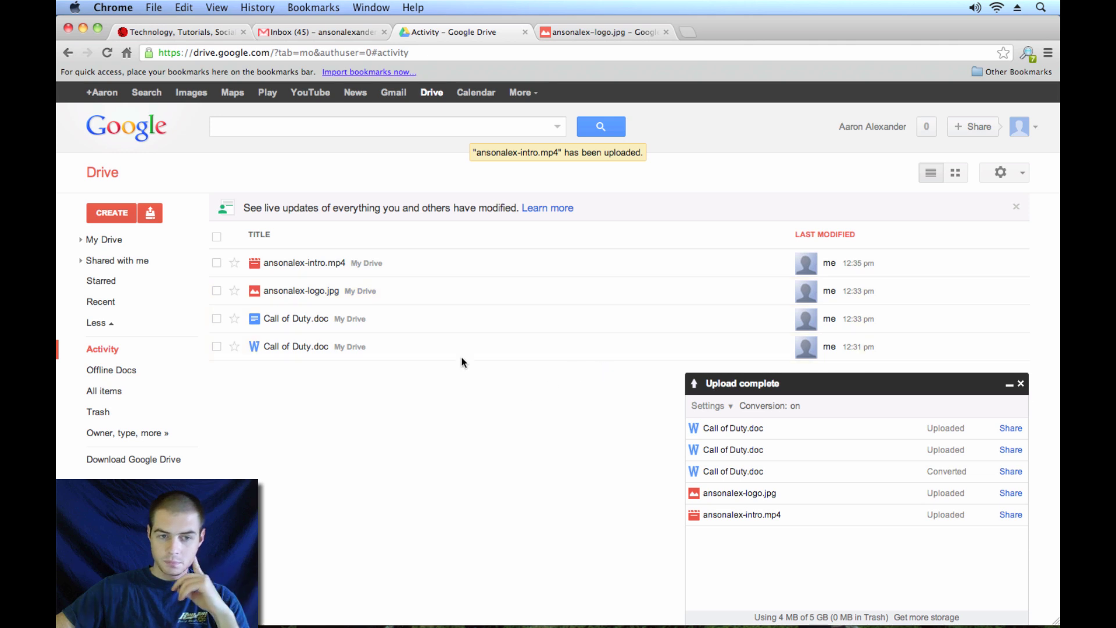
Open ansonalex-intro.mp4 to check its preview, and return to the Activity list.
left_click(294, 263)
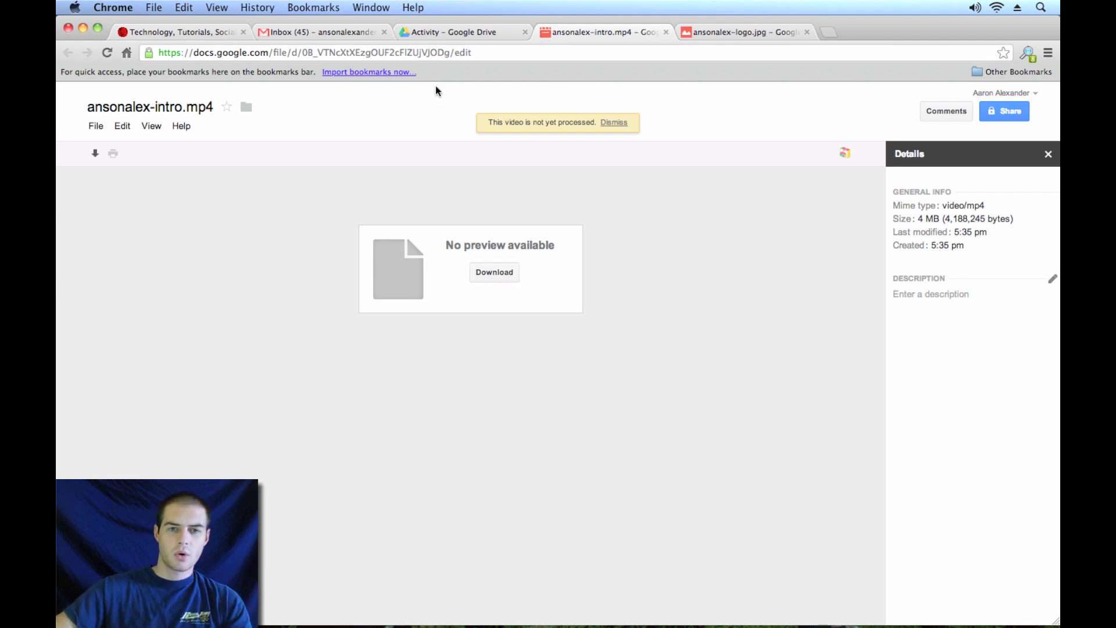
left_click(446, 33)
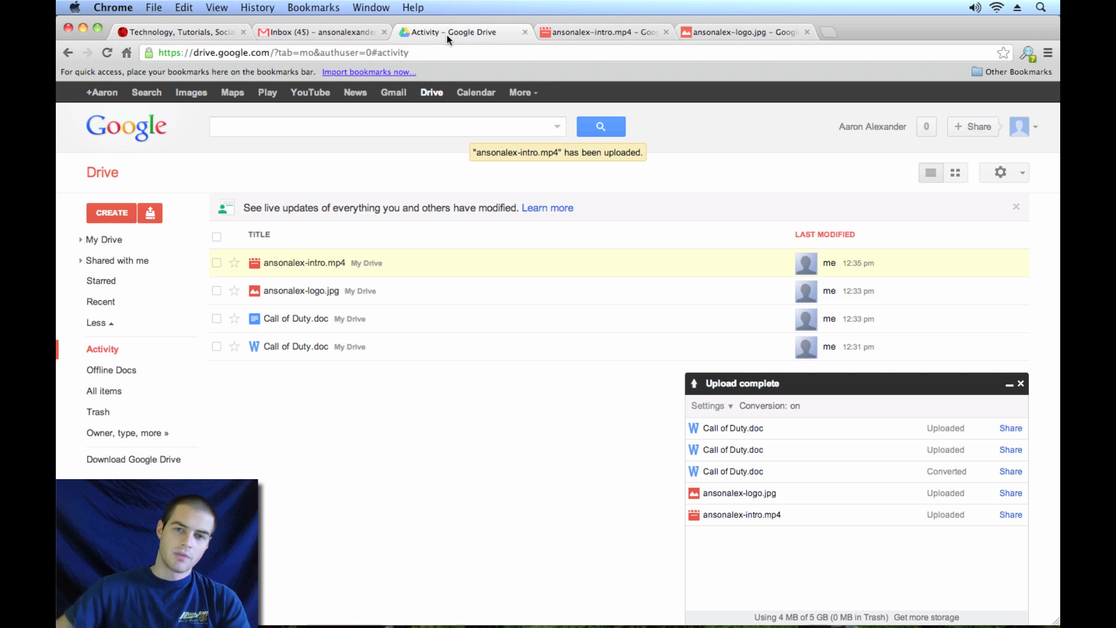